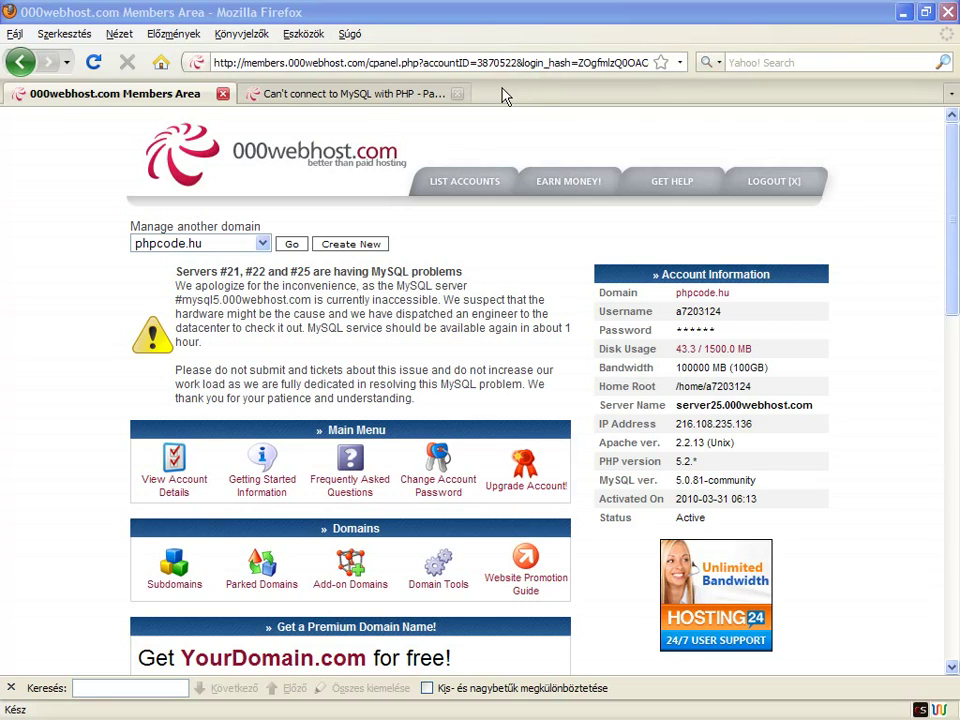
Open a new browser tab beside the 000webhost Members Area and load google.hu
double_click(504, 94)
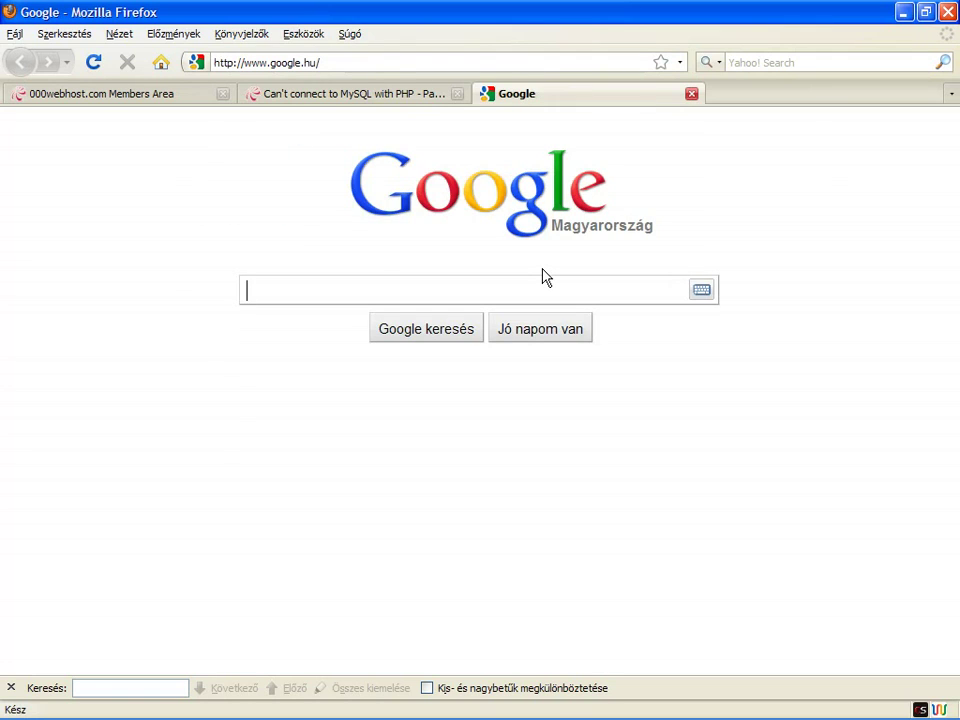
Search Google for phpmyadmin and open the official phpMyAdmin home page
type("phpmyad")
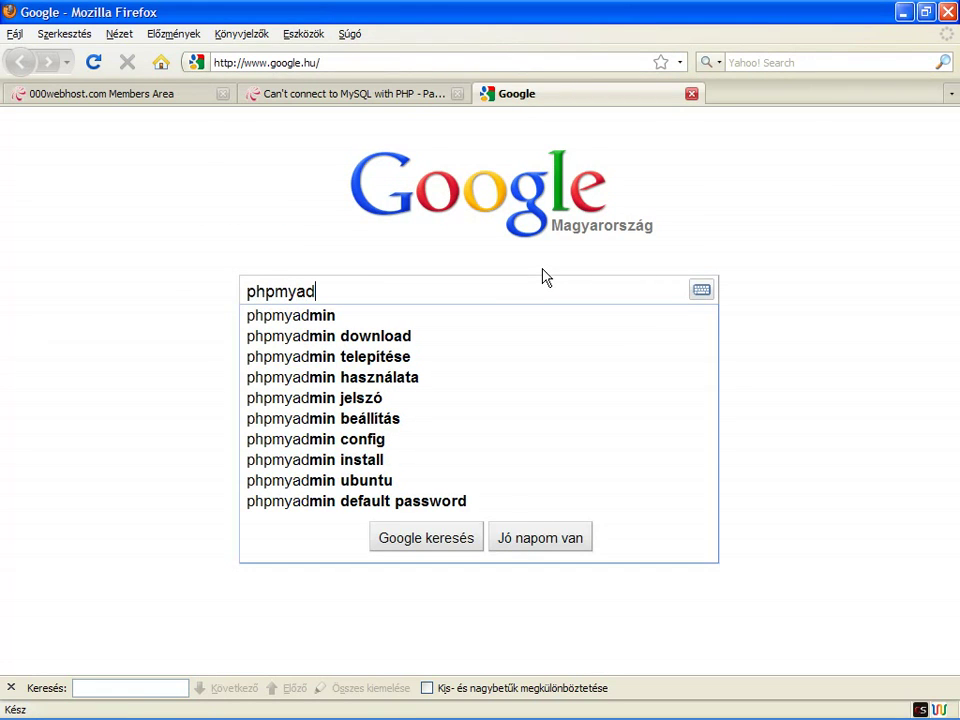
type("min")
key("Return")
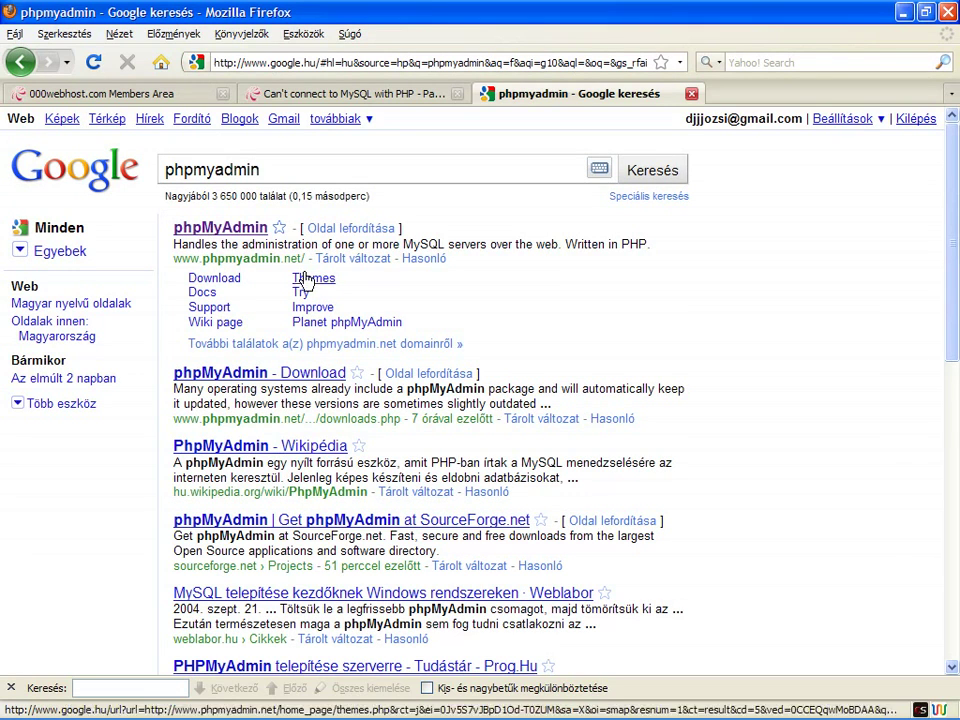
left_click(240, 231)
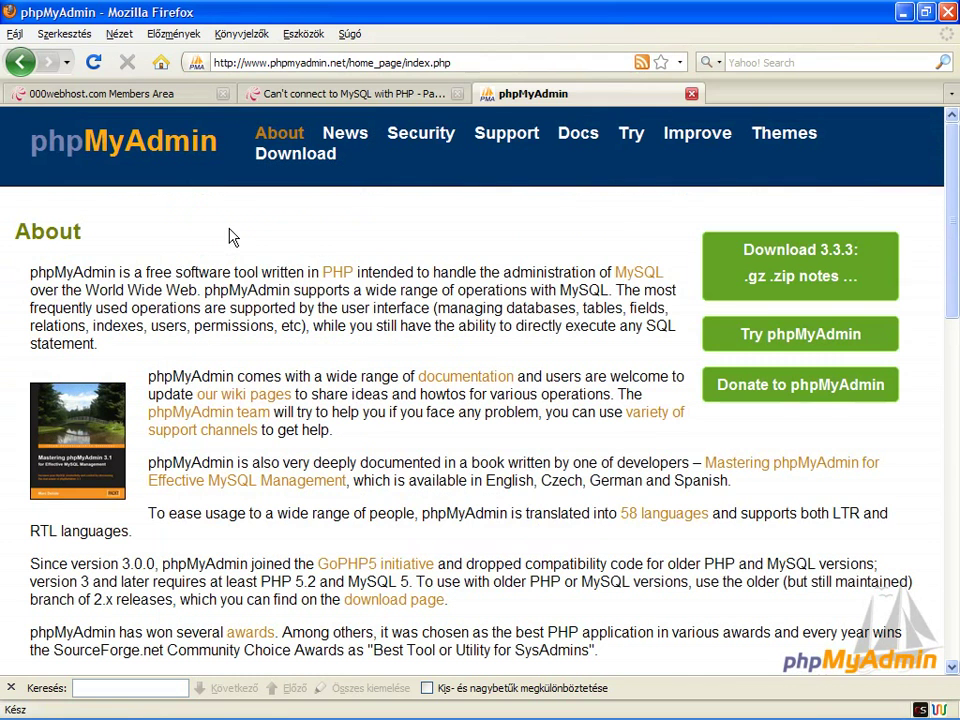
Download phpMyAdmin-3.3.3-all-languages.zip and save it into the phpmyadmin3 folder
left_click(786, 287)
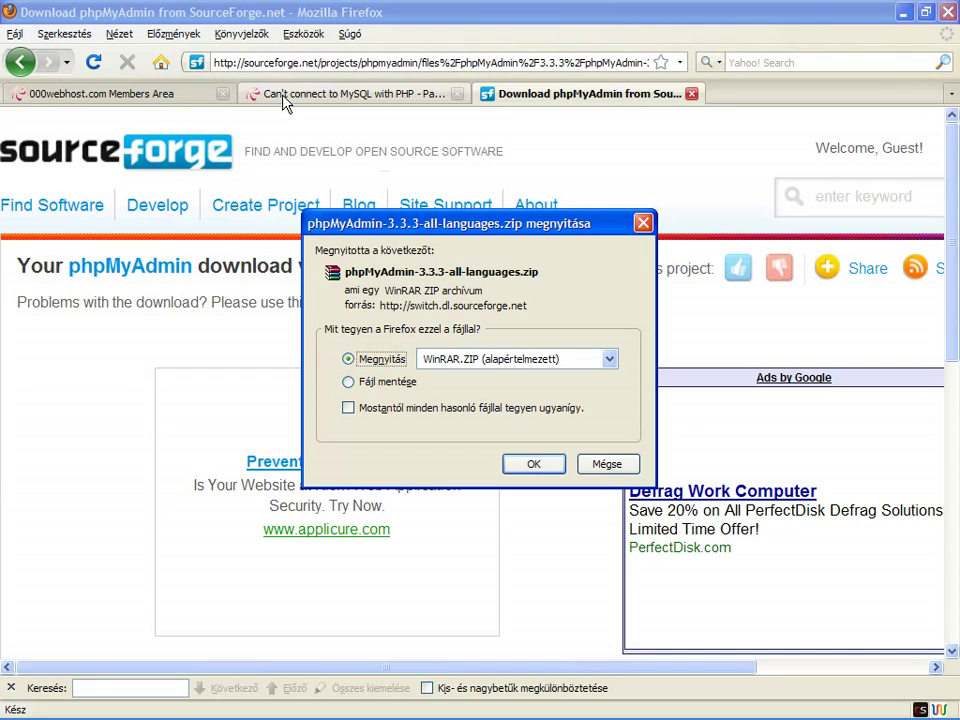
left_click(392, 381)
left_click(533, 465)
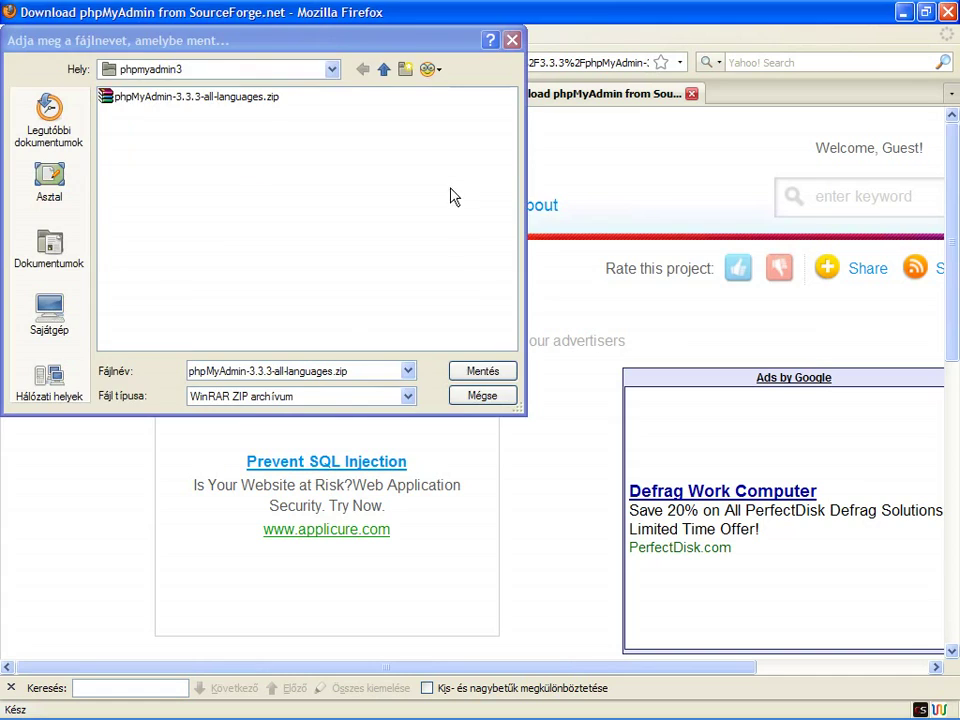
key("Return")
left_click(225, 678)
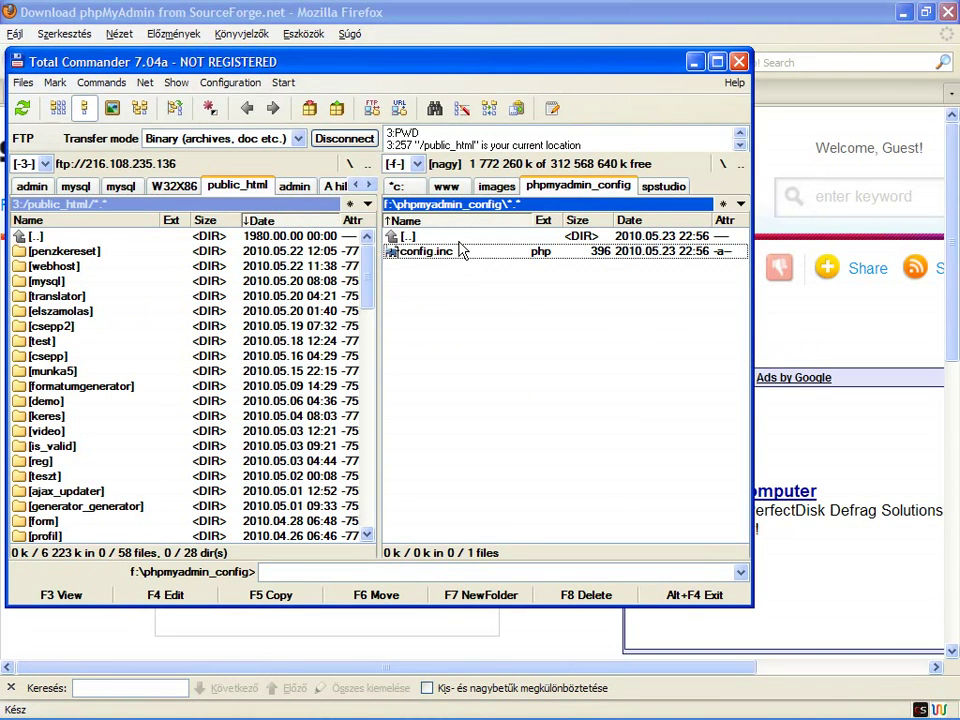
Browse the downloaded zip in f:\phpmyadmin3 to confirm it contains a phpMyAdmin folder
key("alt+Left")
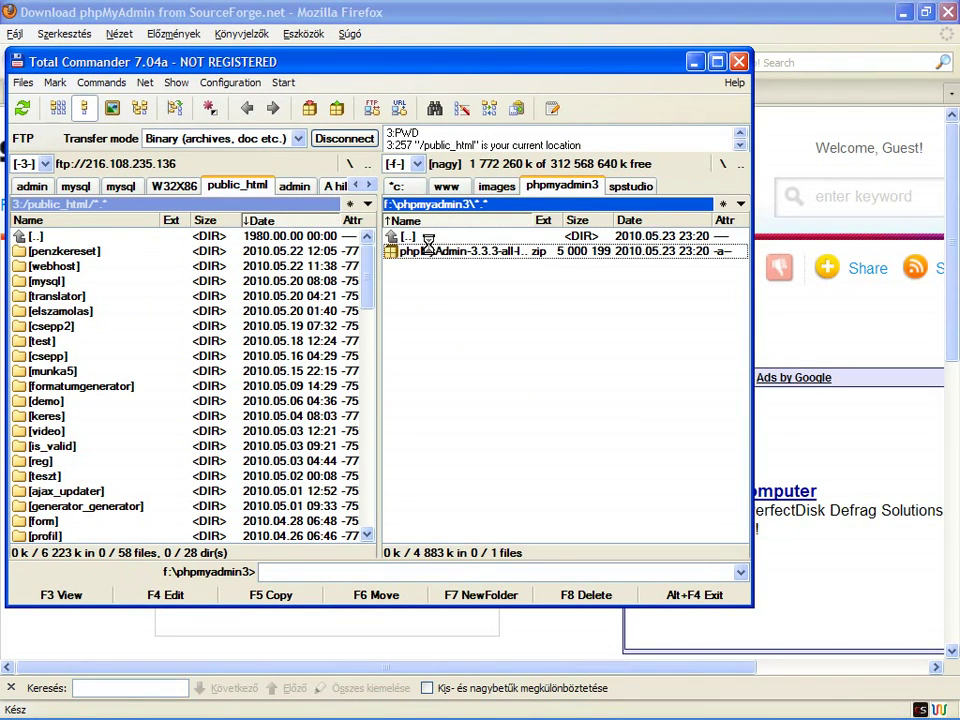
double_click(428, 252)
left_click(470, 259)
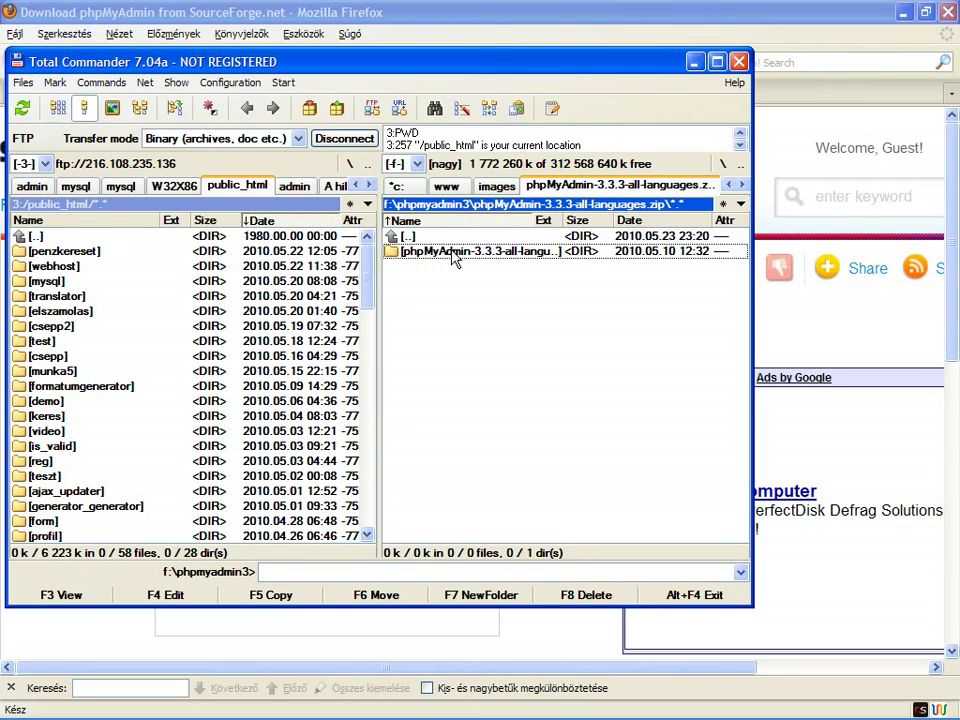
key("BackSpace")
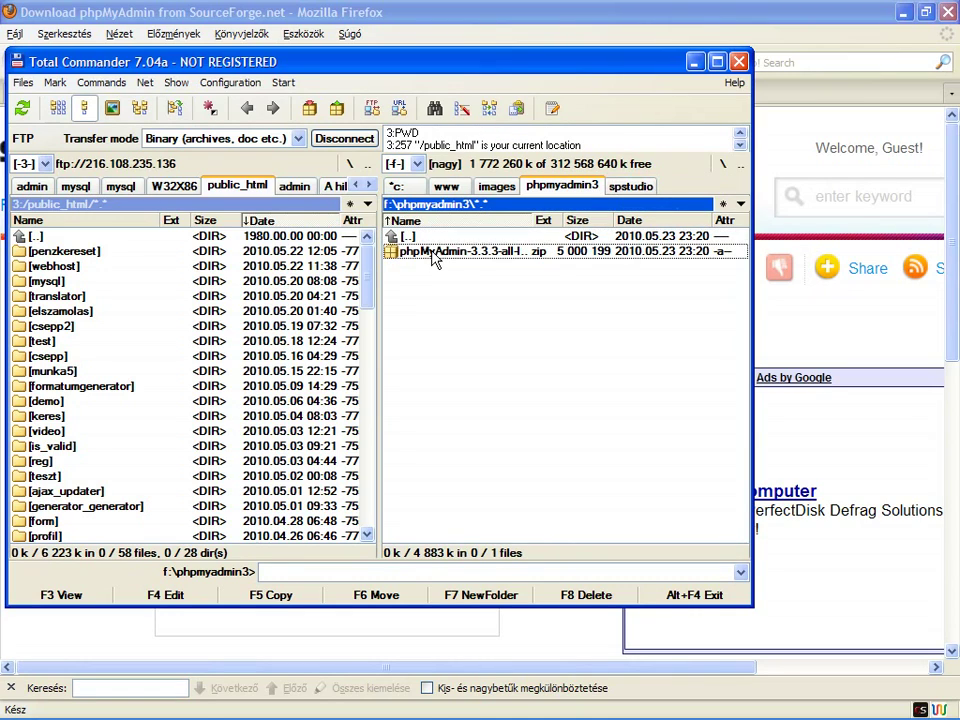
left_click(528, 18)
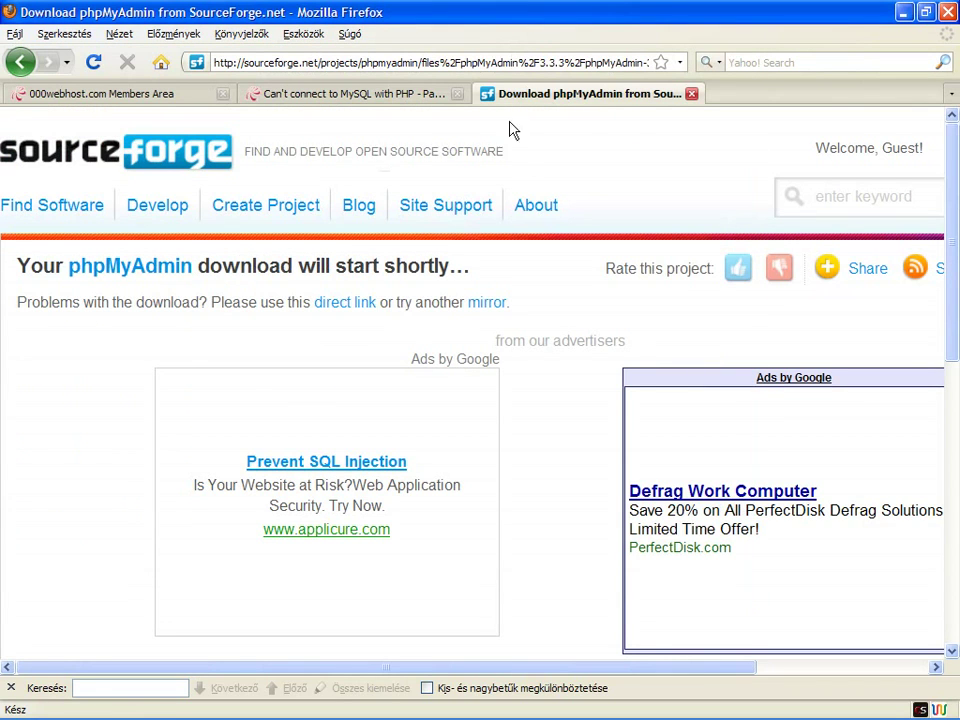
Upload phpMyAdmin-3.3.3-all-languages.zip through the Members Area's 1-Click Website Restore page
left_click(343, 95)
left_click(68, 95)
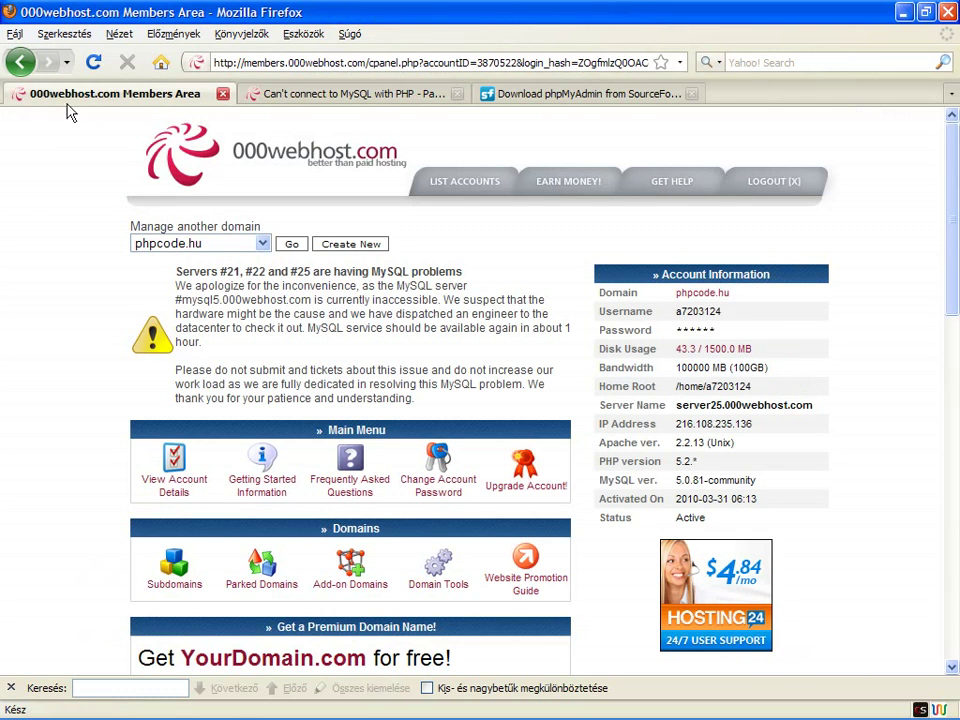
scroll(548, 275, "down", 5)
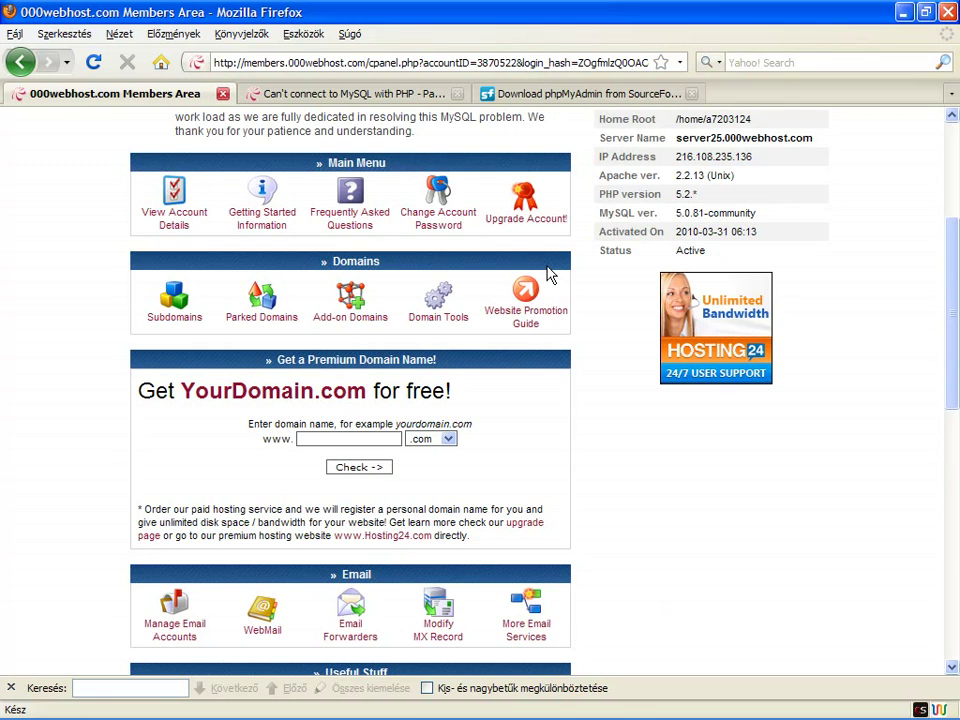
scroll(548, 275, "down", 4)
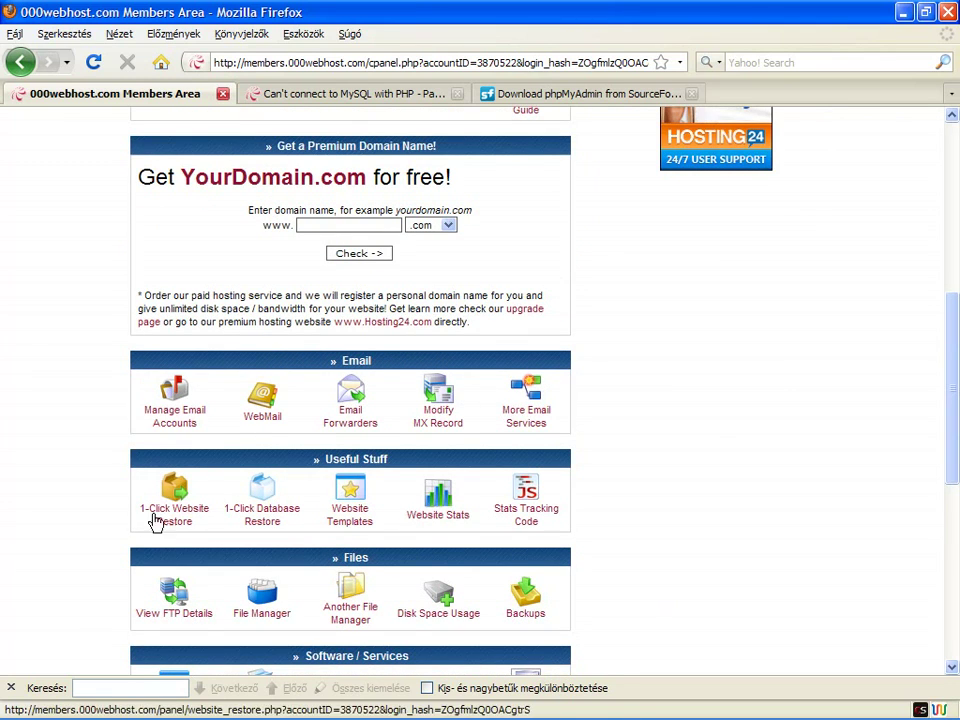
left_click(175, 510)
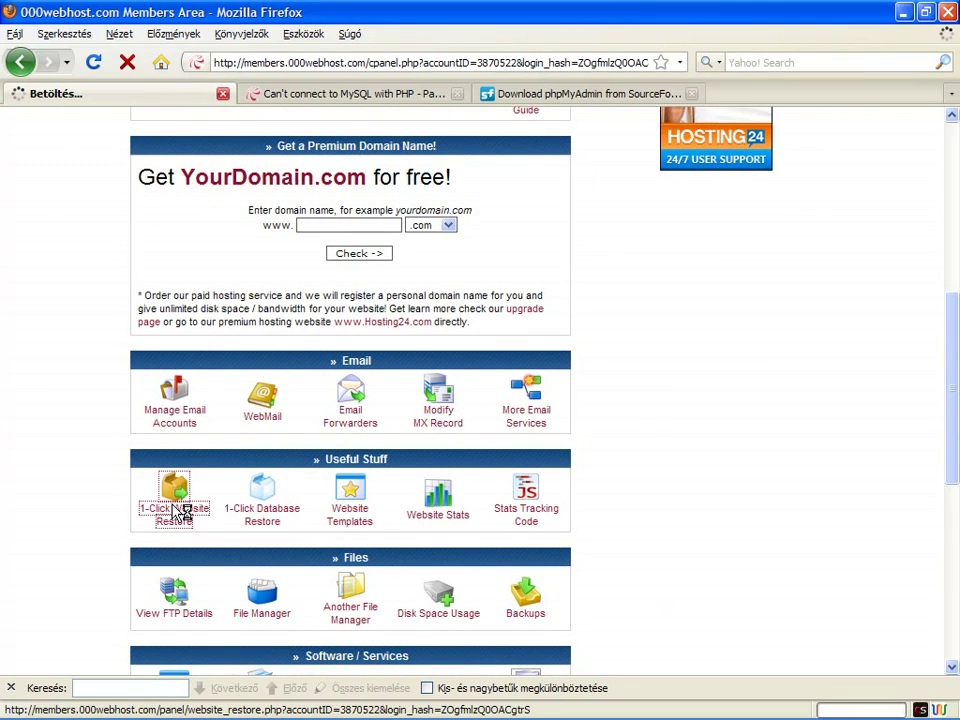
left_click(414, 524)
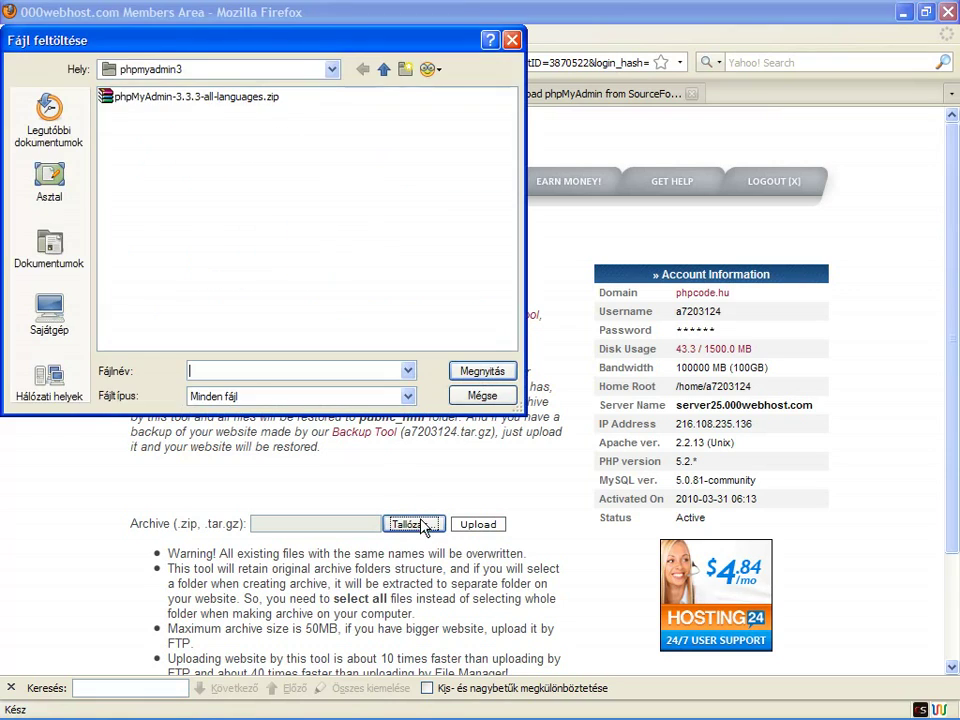
double_click(201, 97)
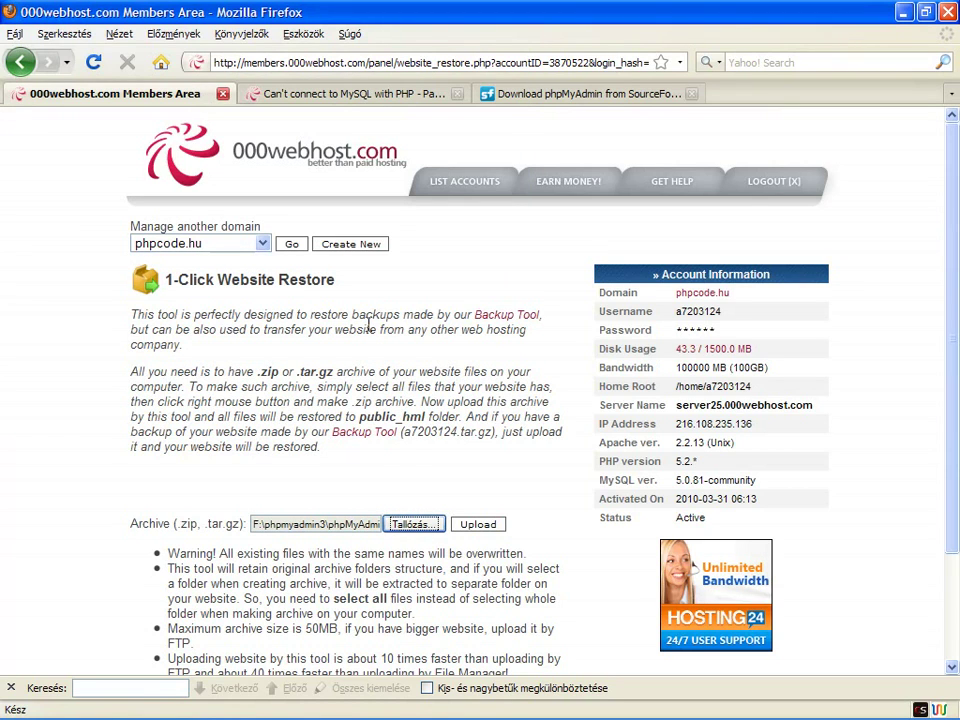
left_click(481, 528)
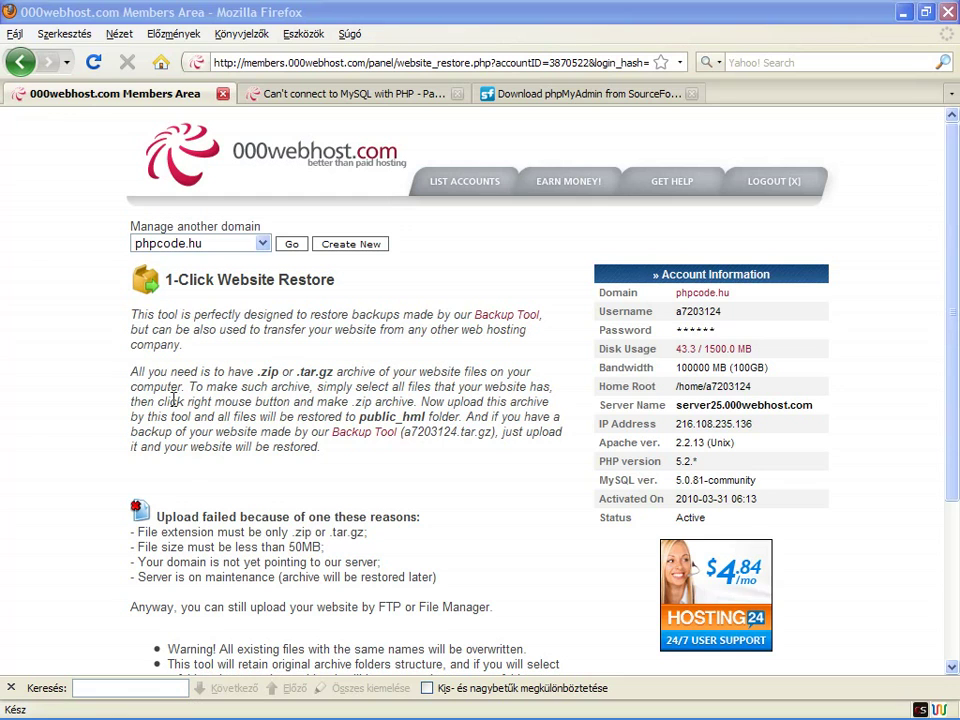
Read the 'Upload failed' message, its listed reasons and the 50MB limit note below
left_click_drag(133, 313, 476, 568)
left_click(482, 567)
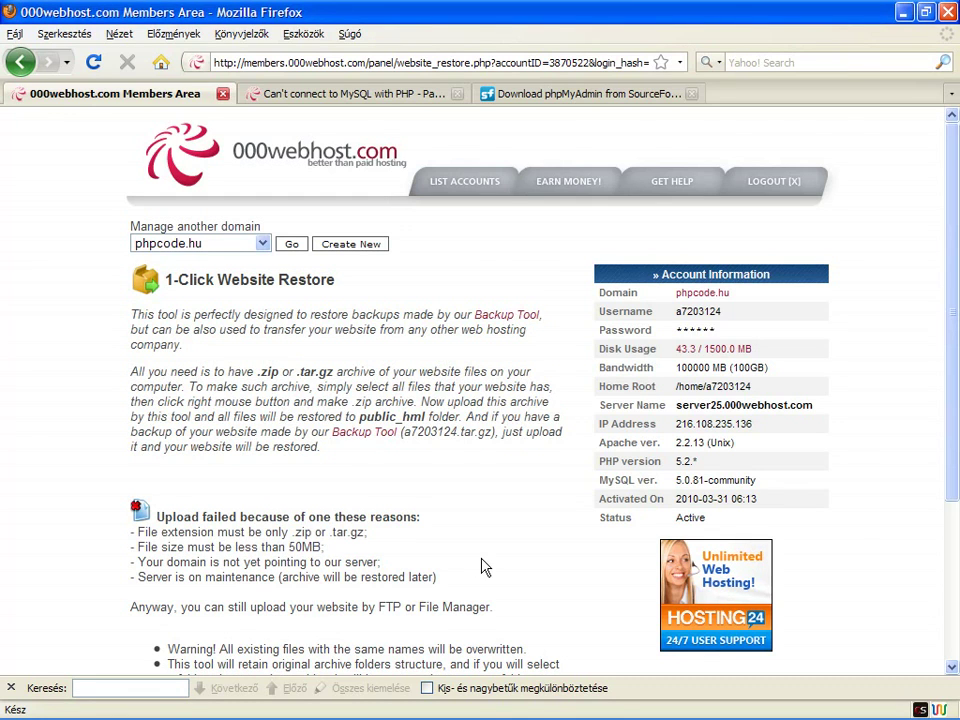
left_click_drag(155, 517, 308, 517)
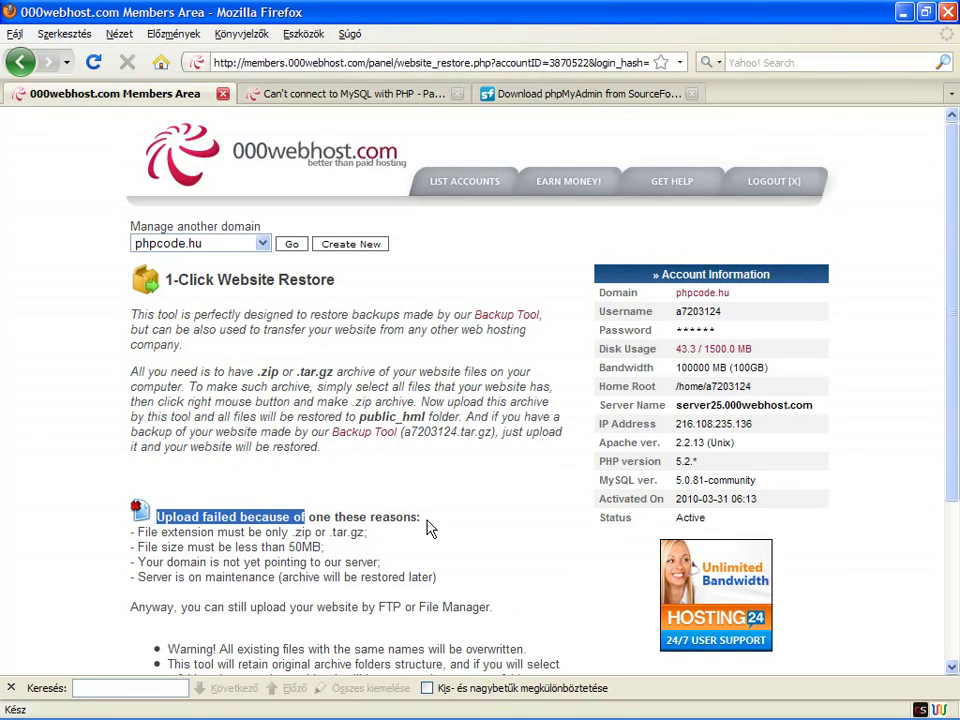
scroll(427, 528, "down", 4)
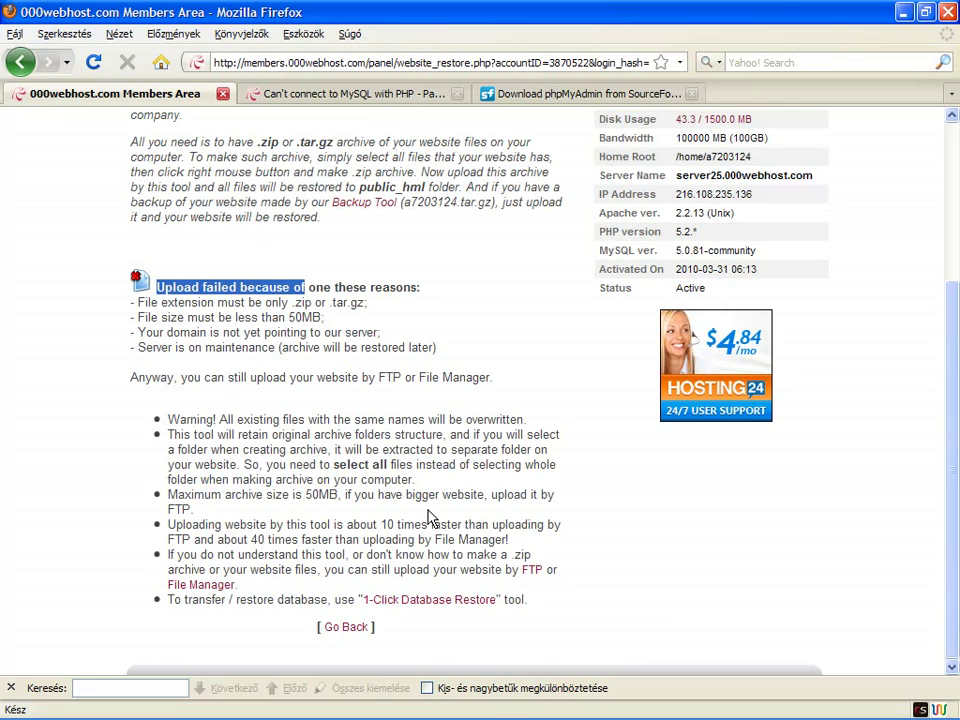
mouse_move(370, 705)
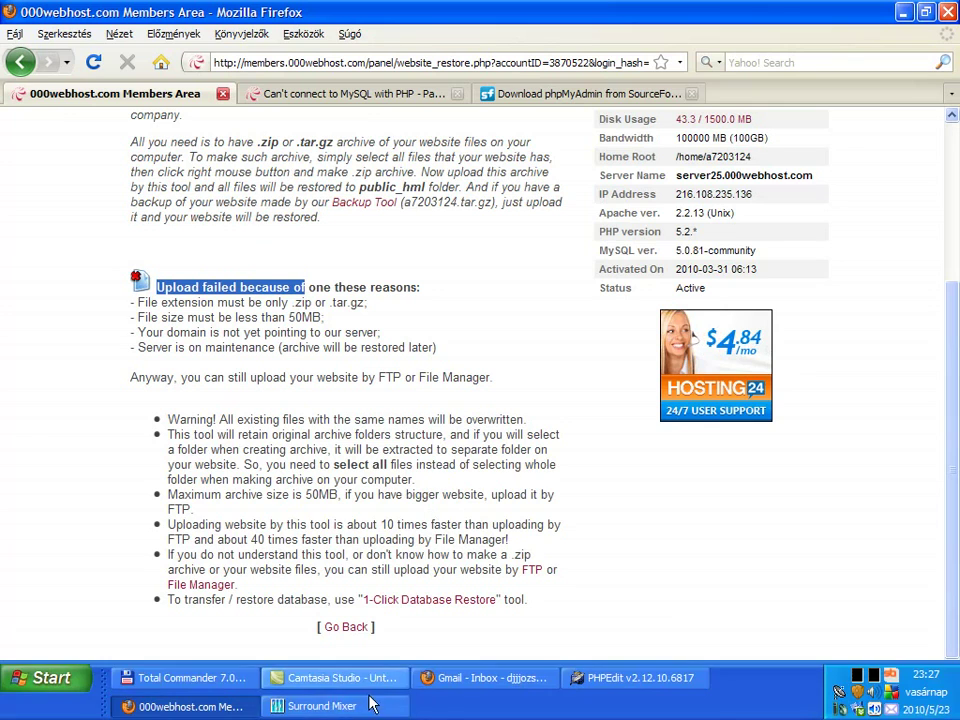
Reconnect to the FTP server and open the local phpMyAdmin zip beside the public_html listing
left_click(217, 692)
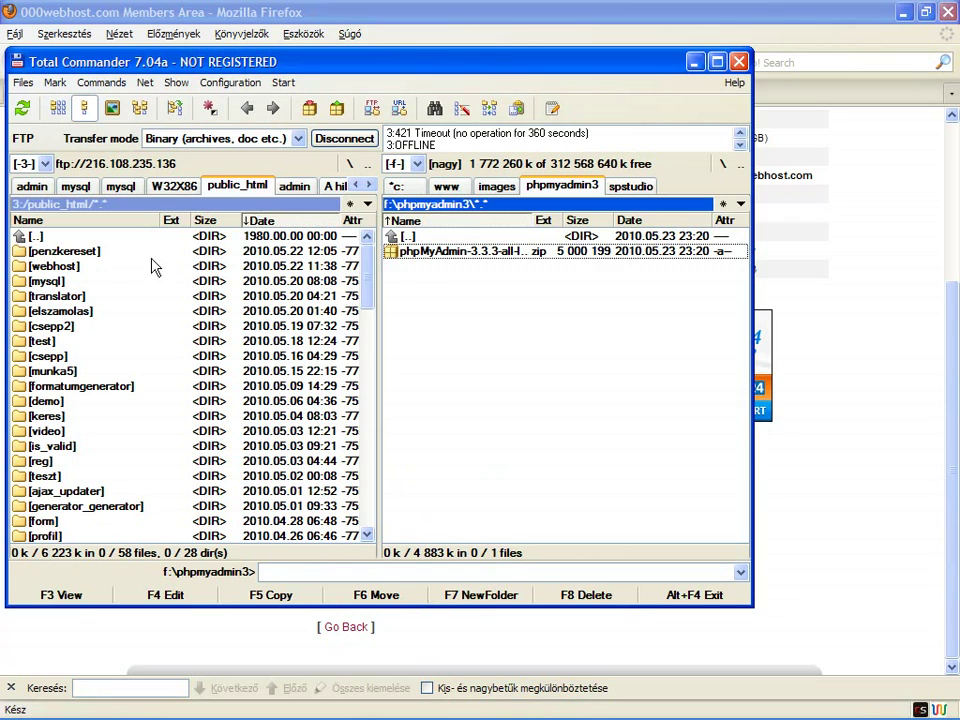
left_click(150, 267)
double_click(100, 297)
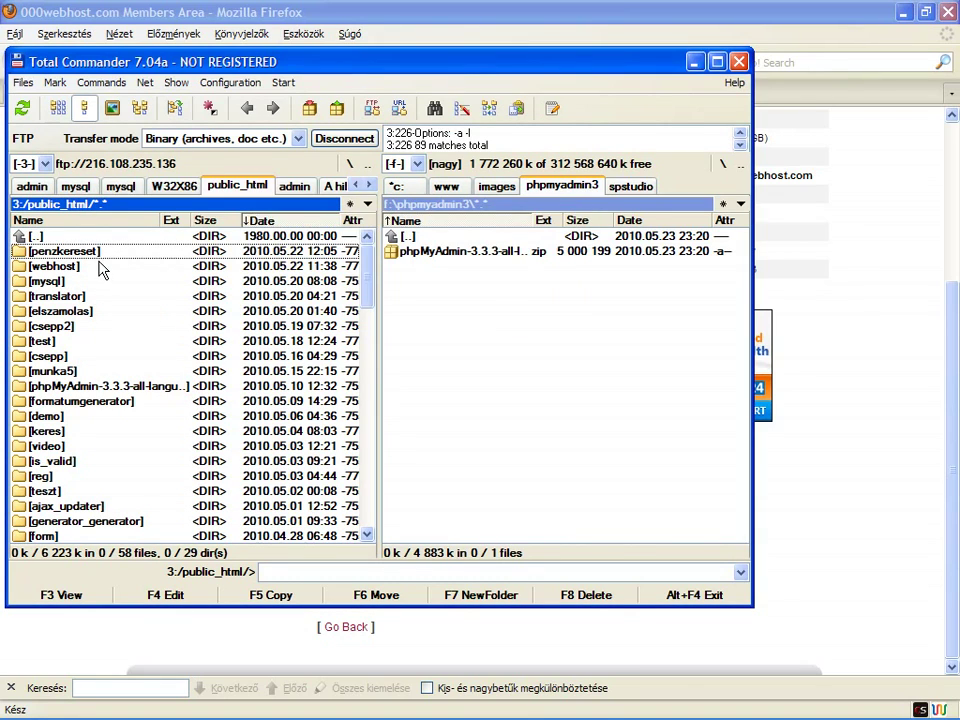
double_click(458, 62)
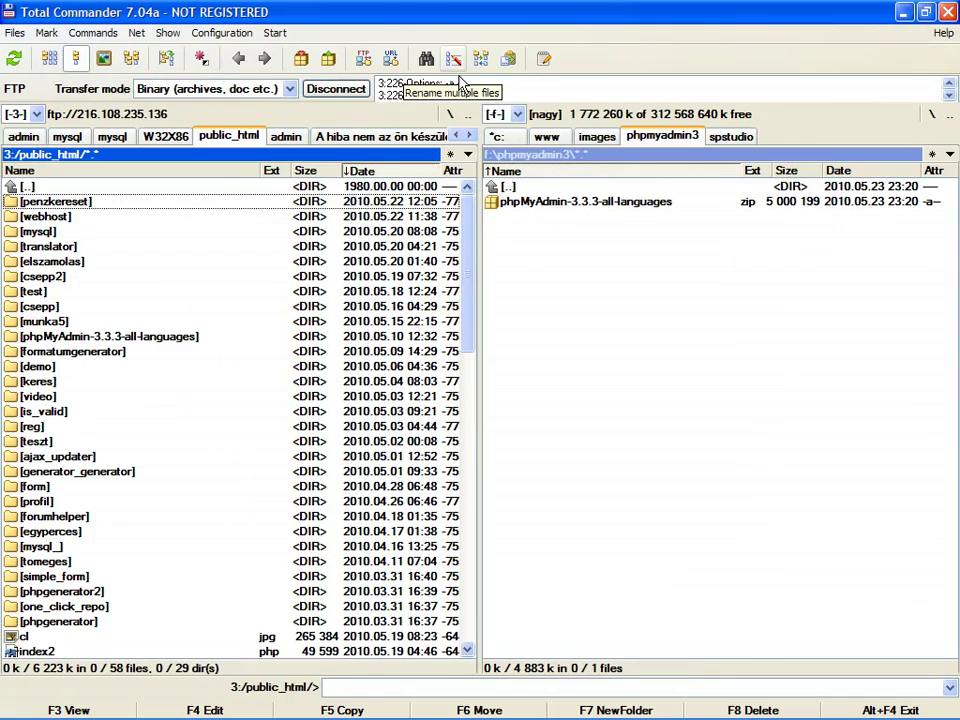
left_click(671, 221)
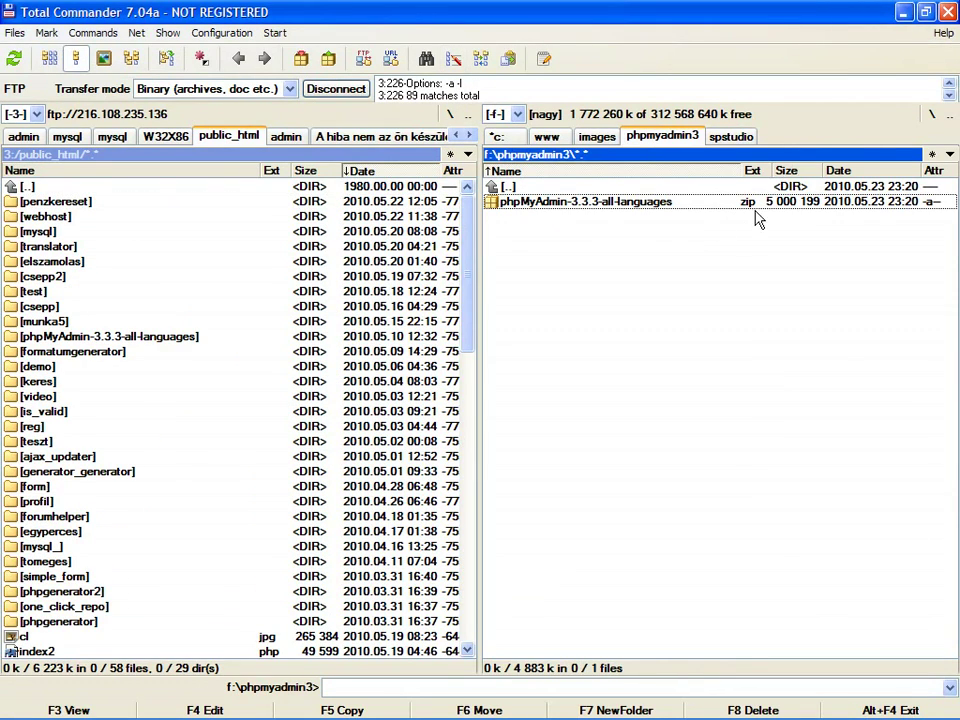
double_click(579, 207)
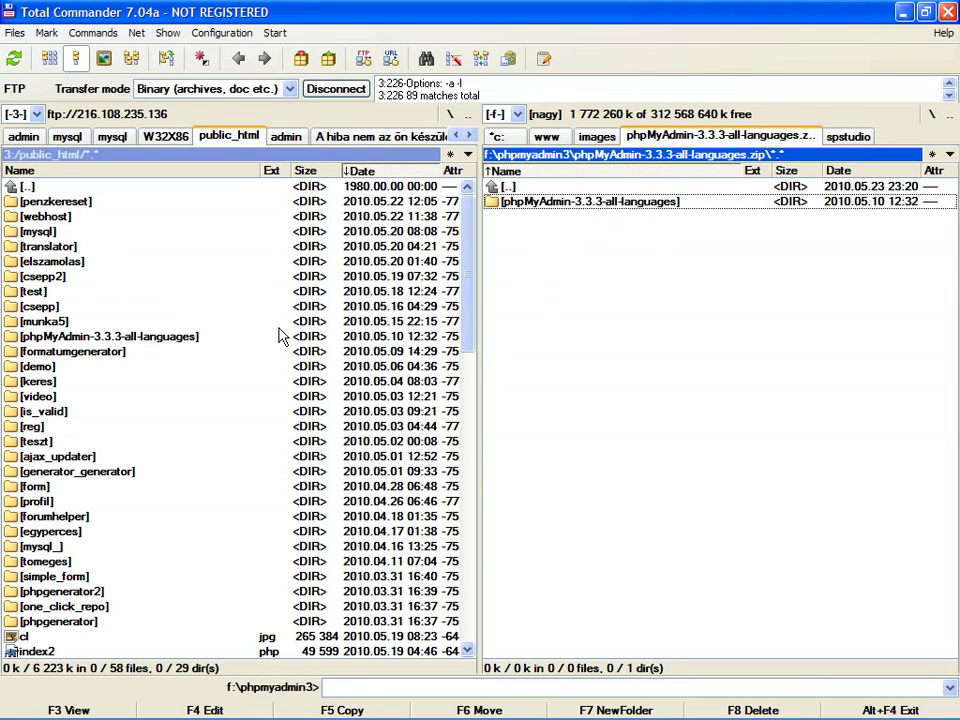
key("Tab")
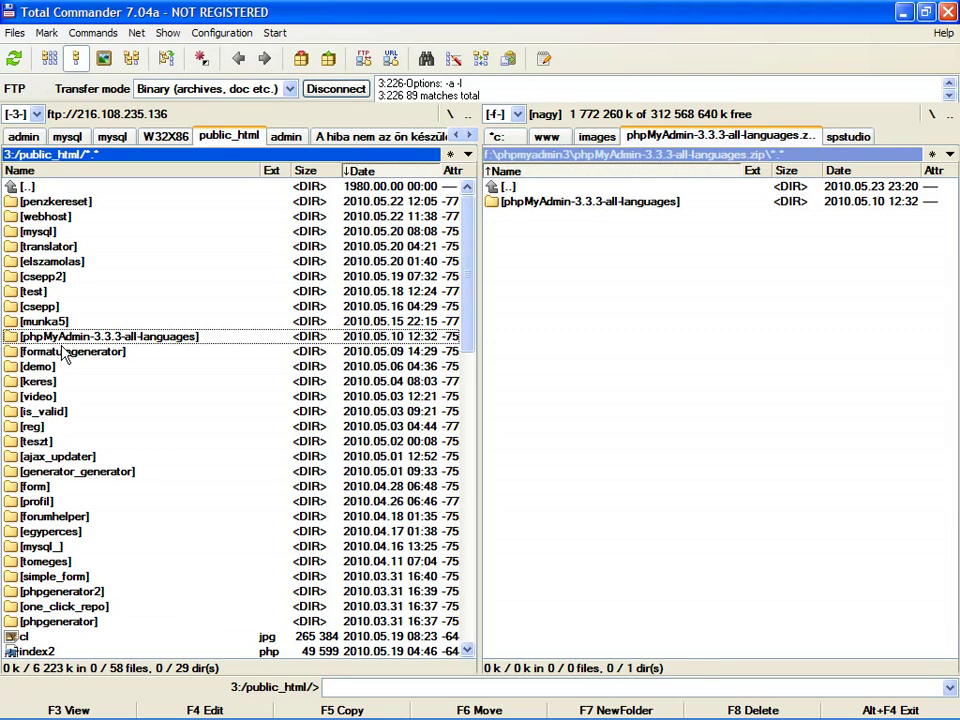
Rename the server's phpMyAdmin-3.3.3-all-languages folder in public_html to phpmyadmin
left_click(60, 343)
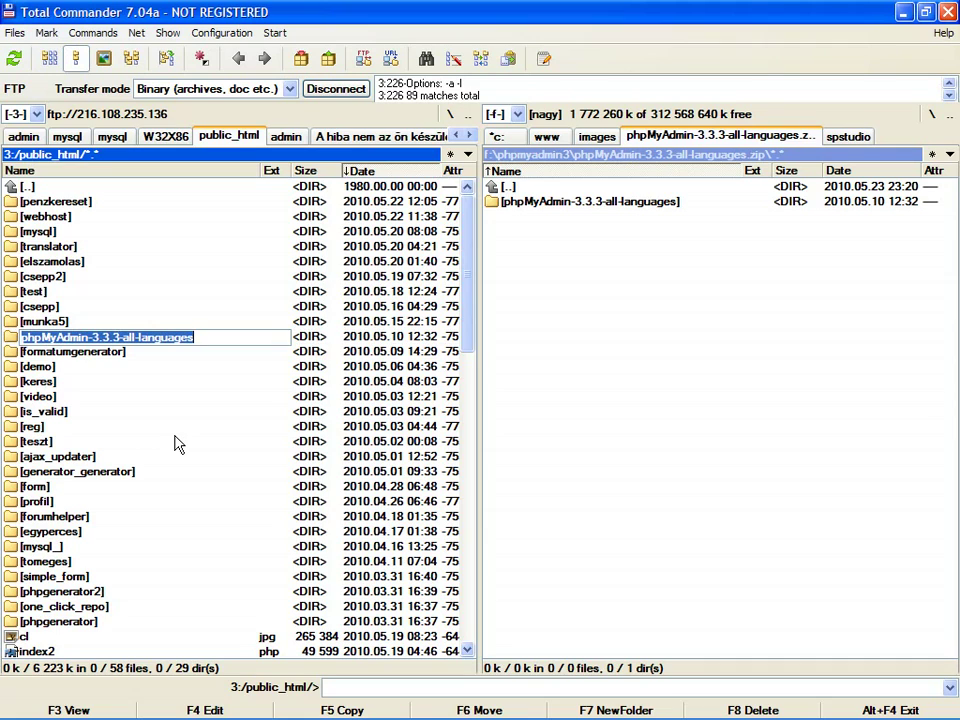
type("php")
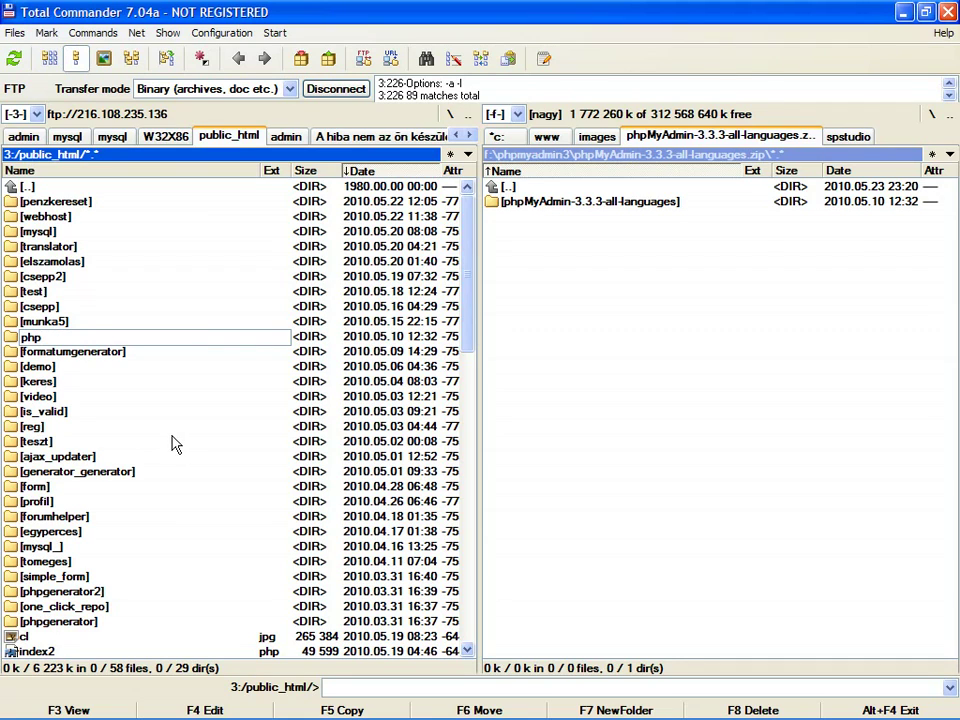
type("myadmin")
key("Return")
Open the server's phpmyadmin folder and load config.inc.php from local F:\phpmyadmin_config
double_click(250, 340)
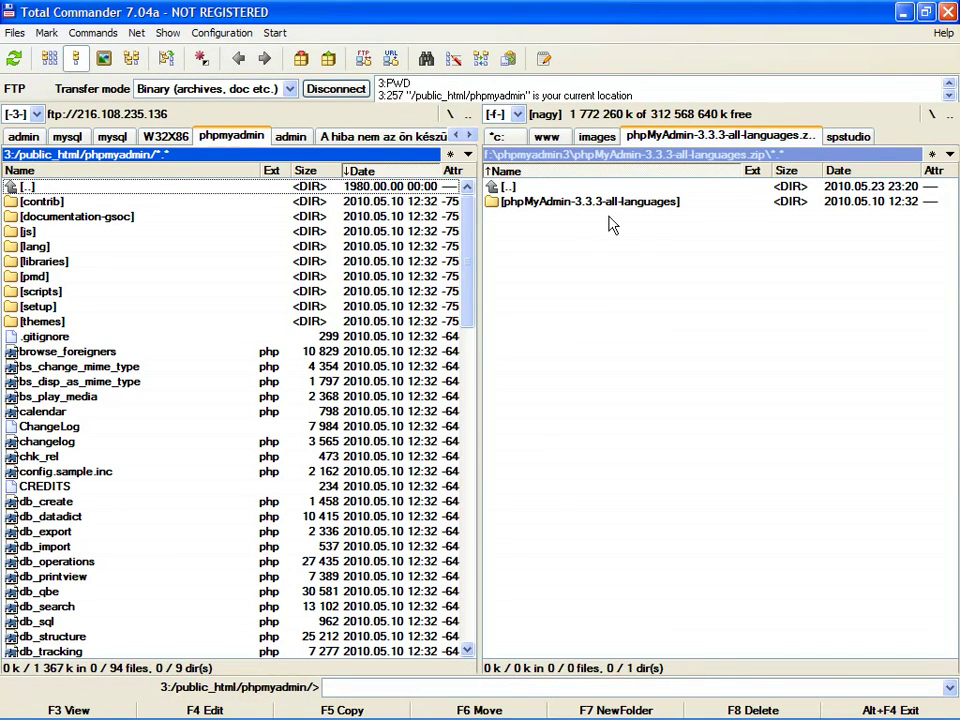
key("ctrl+backslash")
key("Up")
key("Return")
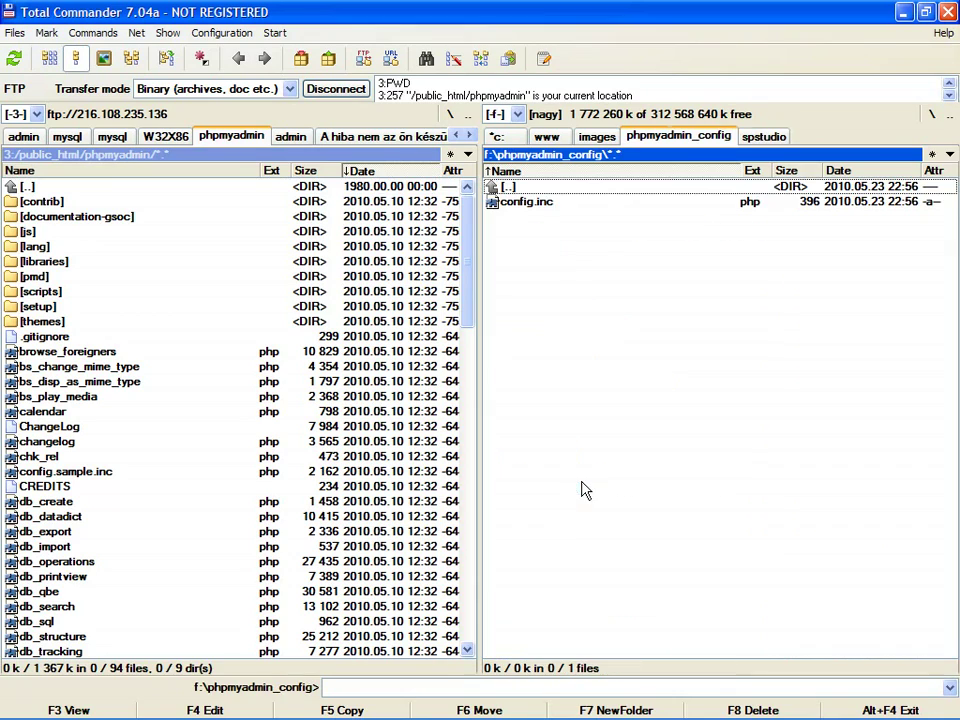
left_click(548, 208)
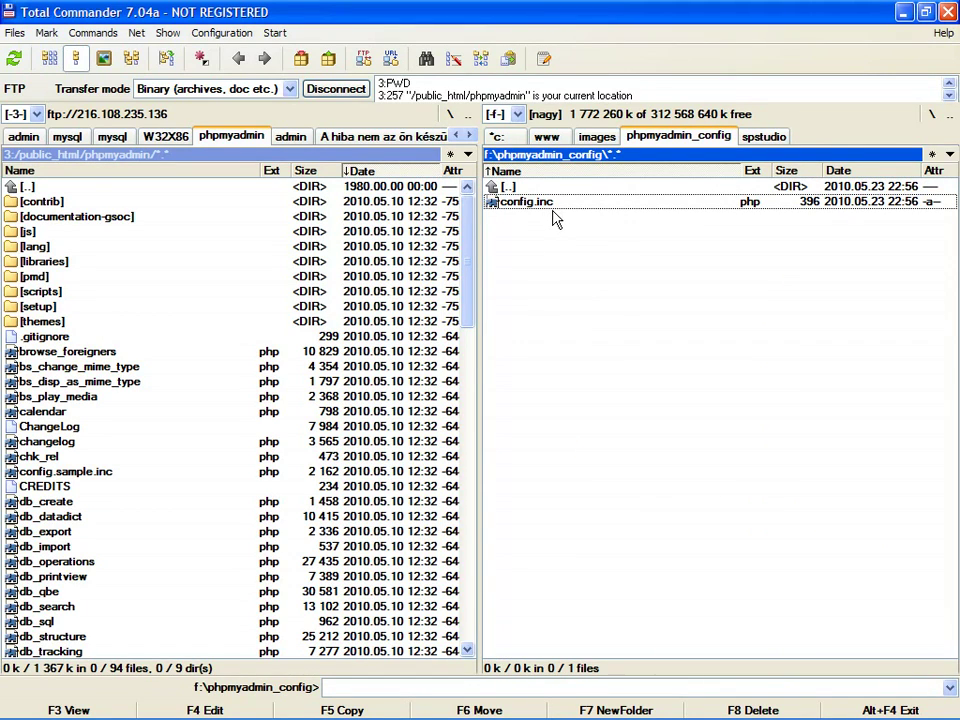
key("F4")
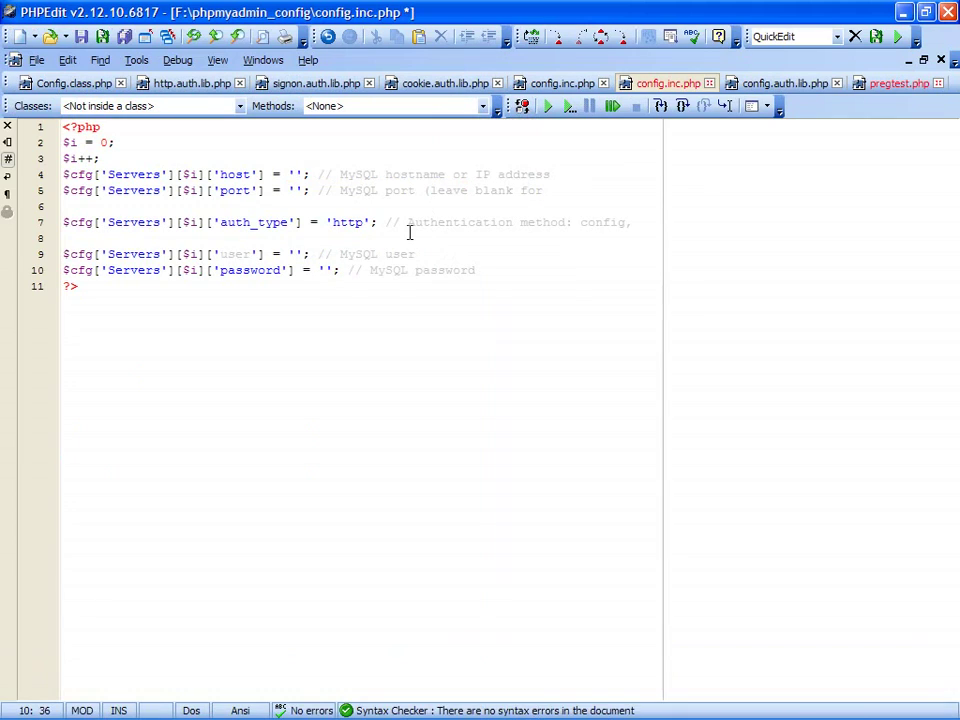
Save config.inc.php with blank host, user and password, cursor inside the line-4 host quotes
key("ctrl+s")
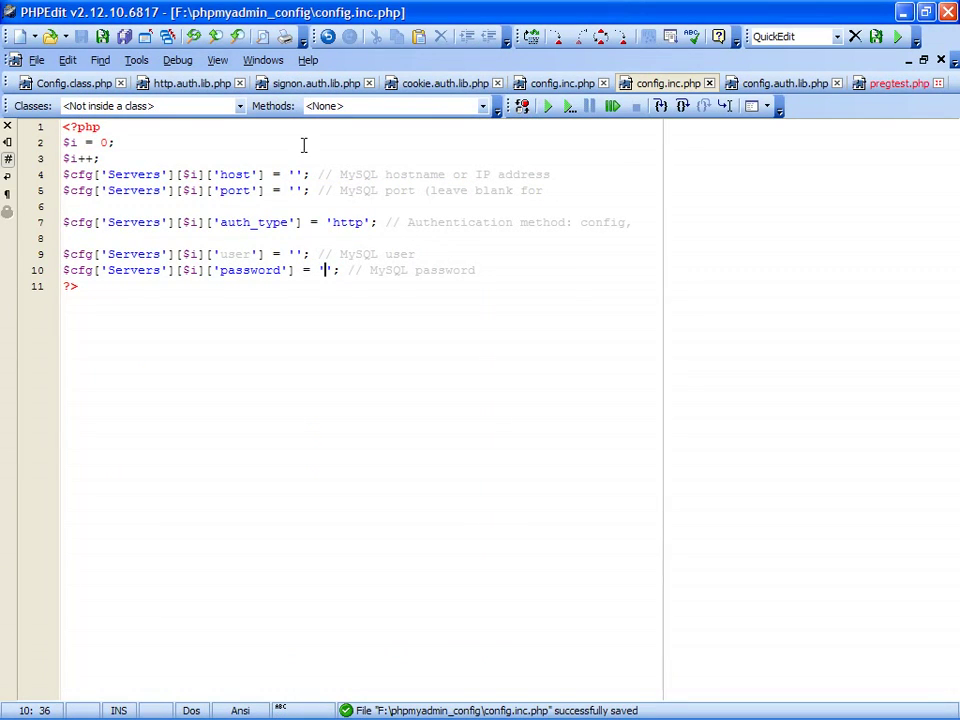
key("ctrl+a")
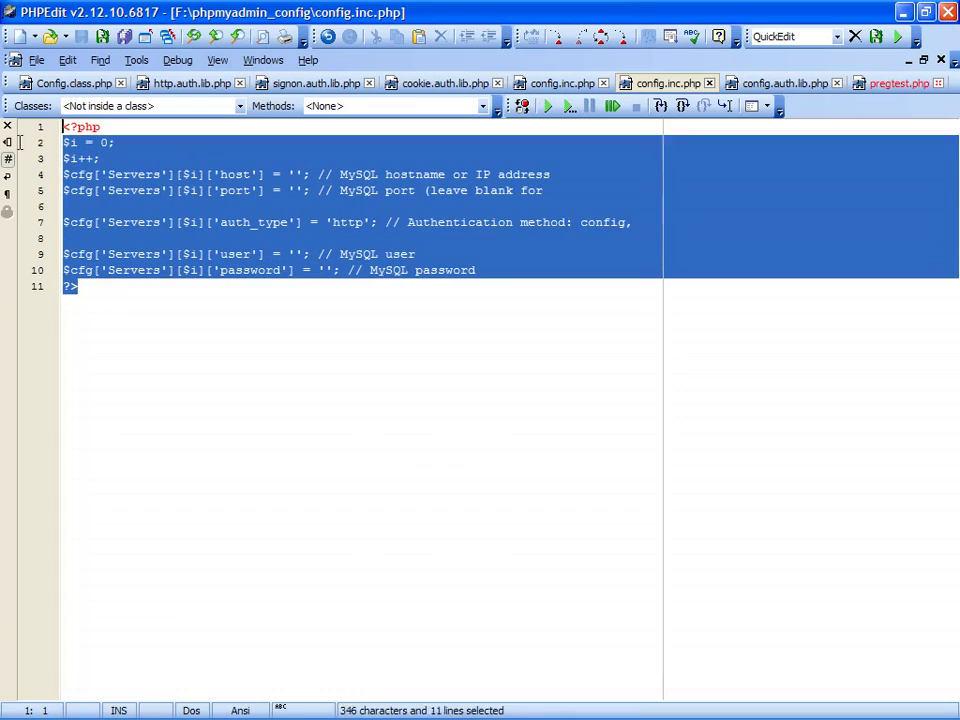
left_click(296, 175)
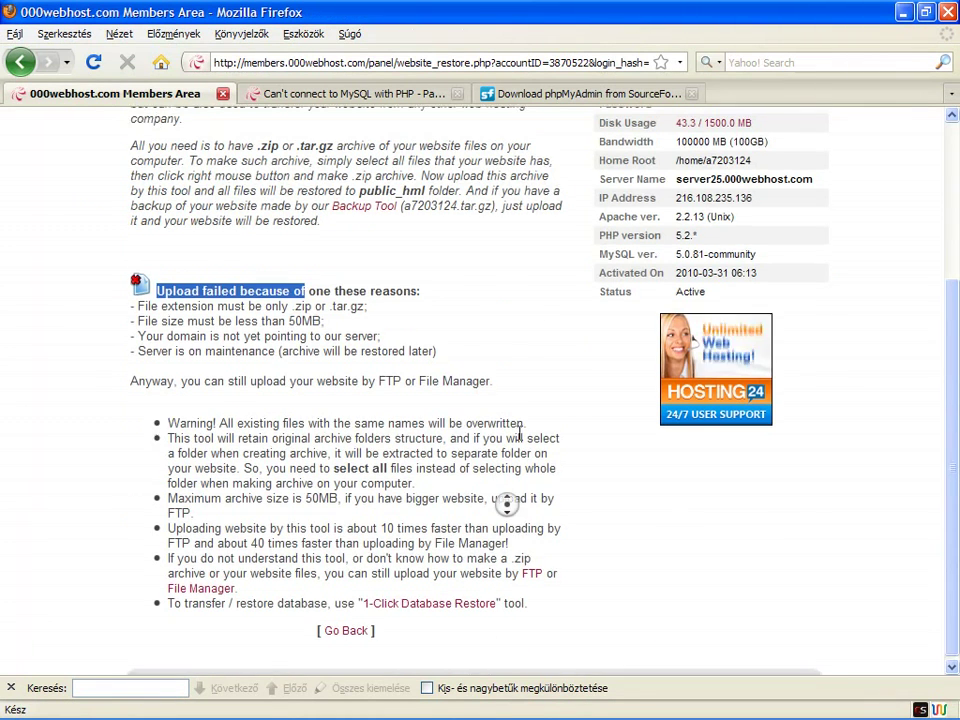
scroll(383, 378, "up", 4)
Copy host mysql5.000webhost.com for the _php database from 000webhost's MySQL databases page
left_click(291, 247)
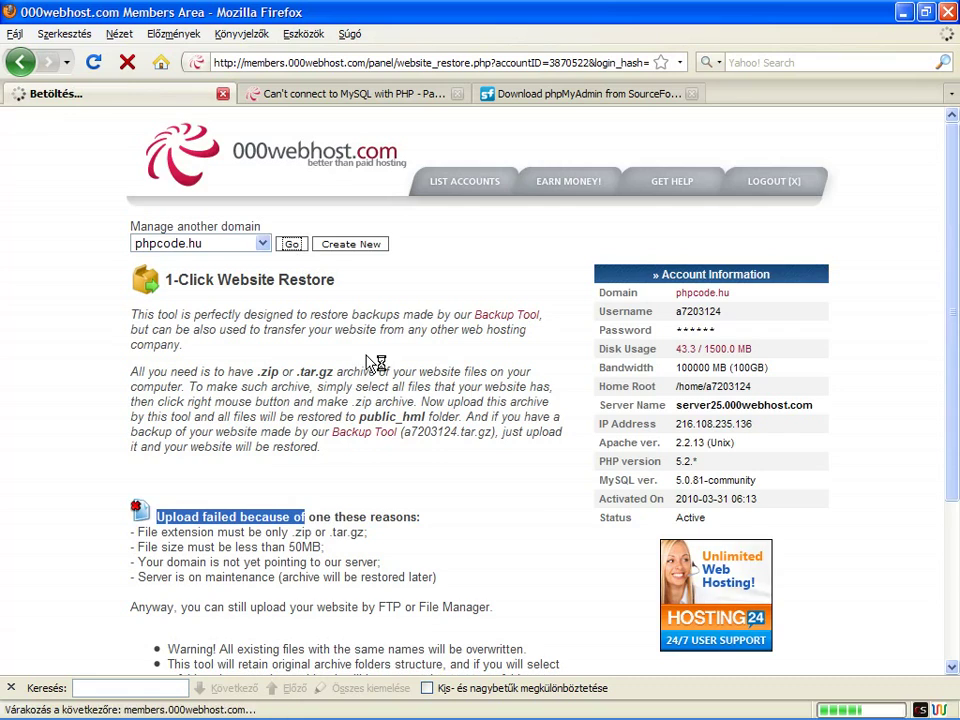
scroll(432, 416, "down", 10)
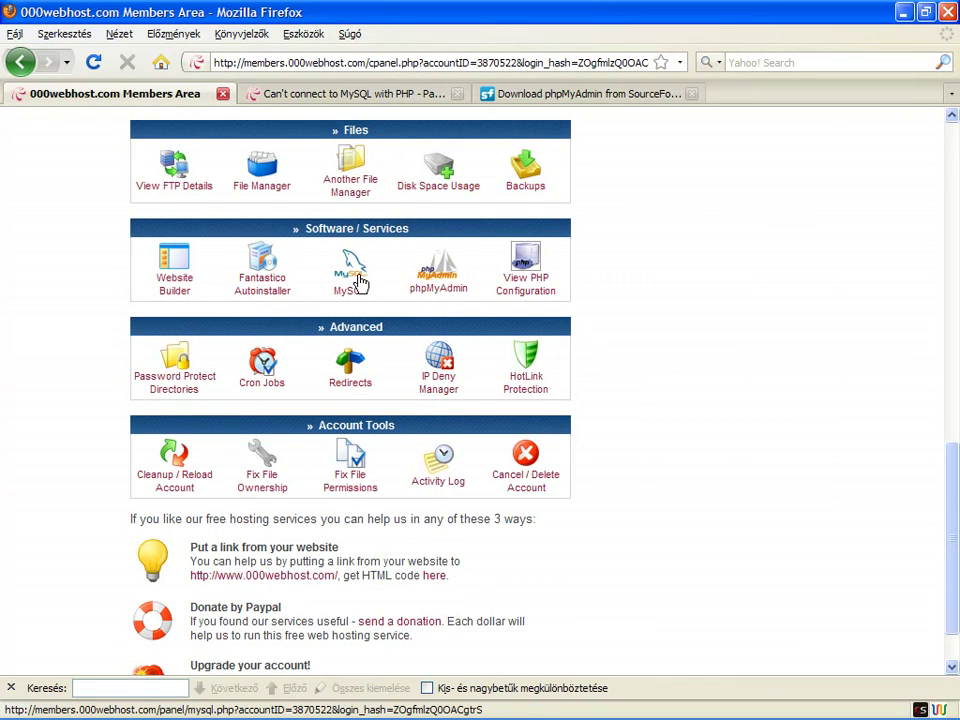
left_click(360, 284)
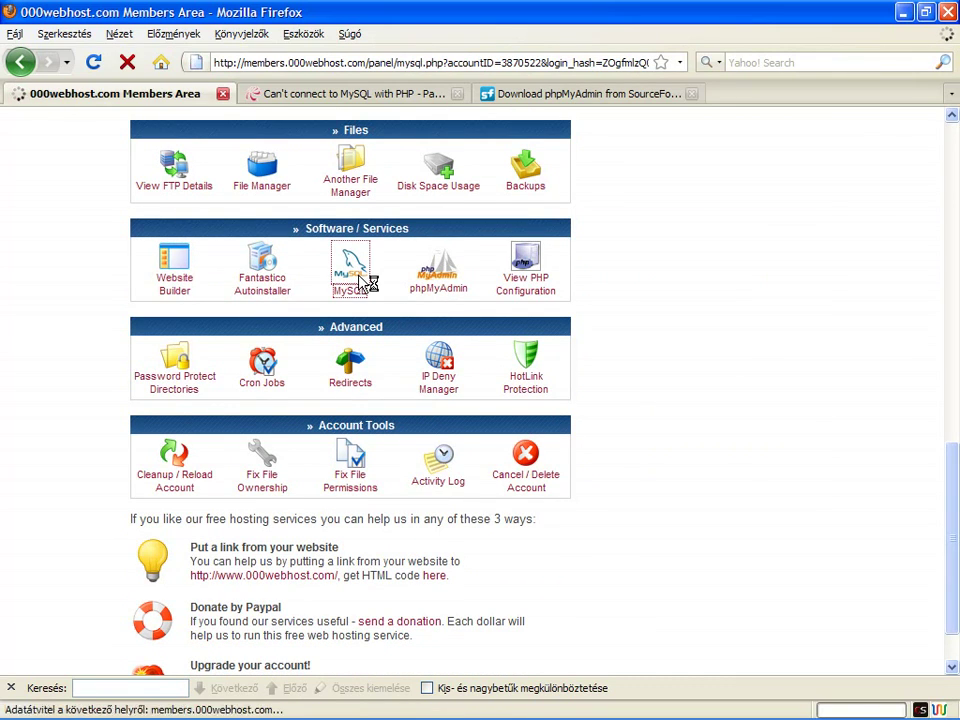
scroll(503, 400, "down", 2)
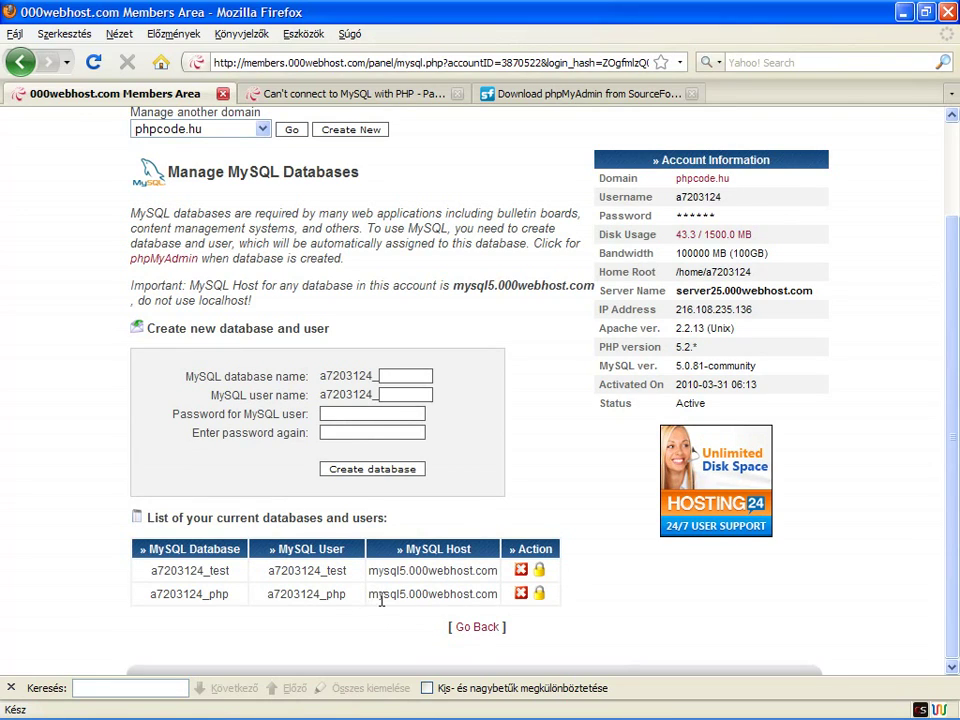
left_click_drag(369, 594, 503, 607)
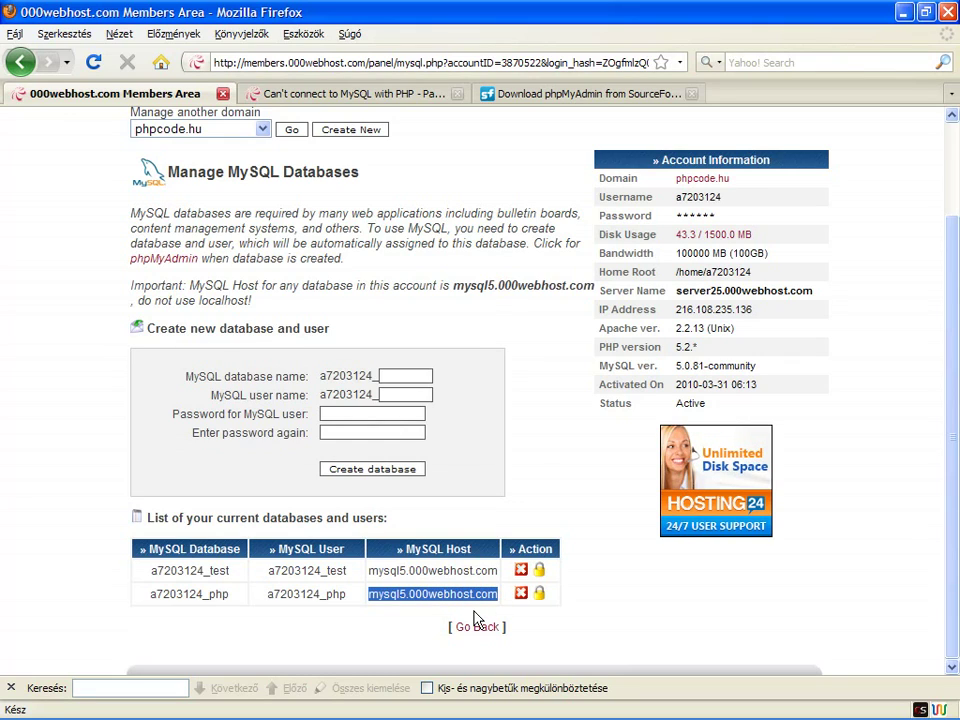
right_click(439, 599)
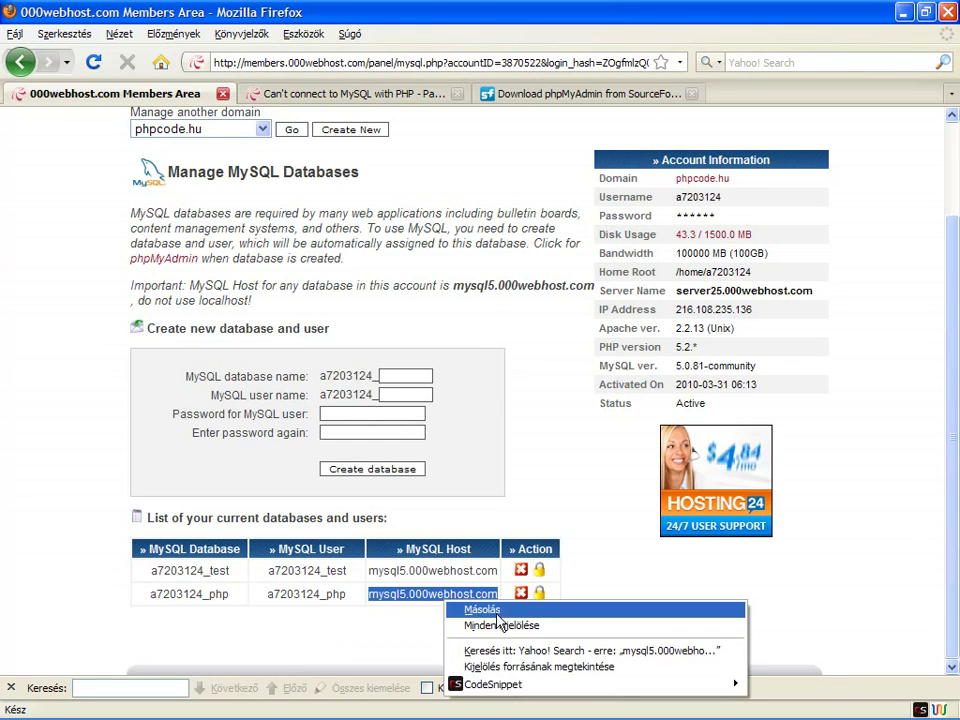
left_click(462, 607)
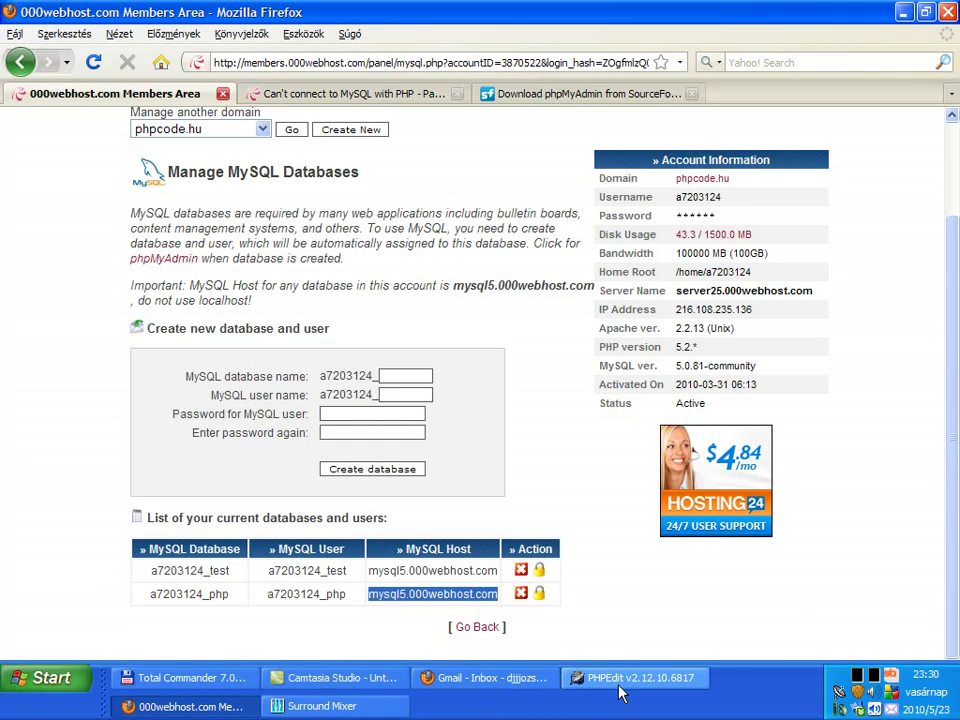
left_click(636, 679)
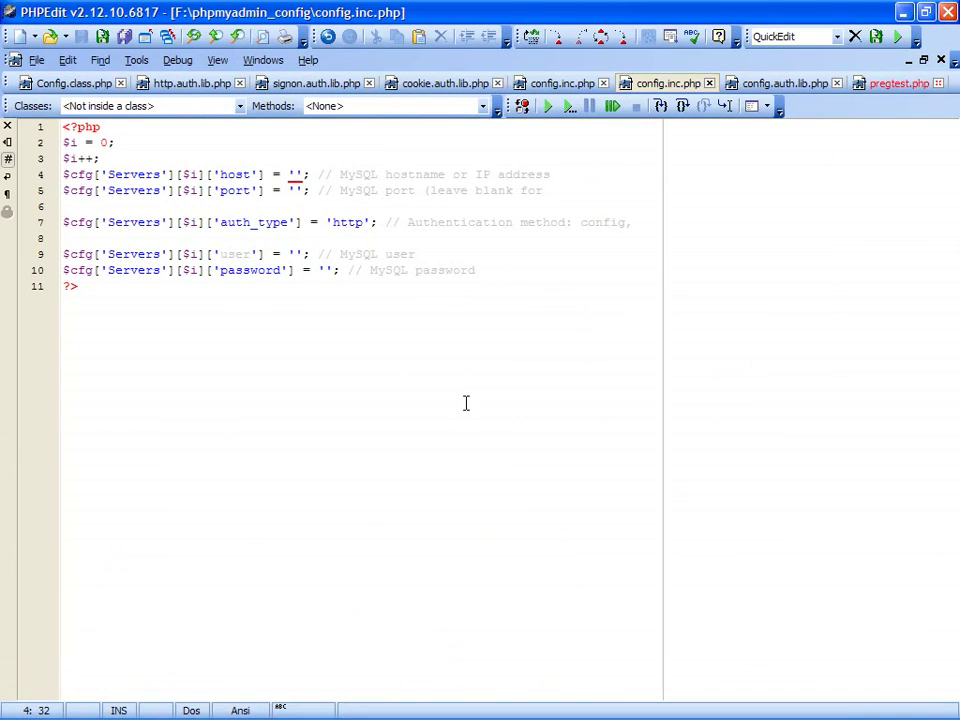
Paste mysql5.000webhost.com as the host value on line 4
key("ctrl+v")
key("shift+Right")
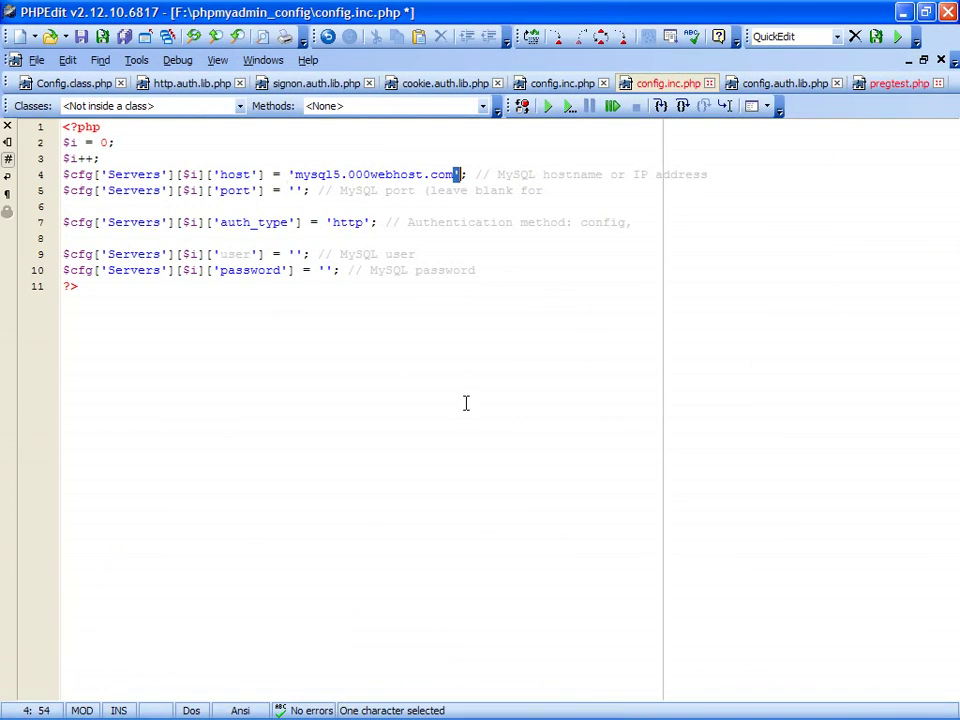
key("Down")
key("Down")
key("Down")
left_click(303, 254)
key("shift+Right")
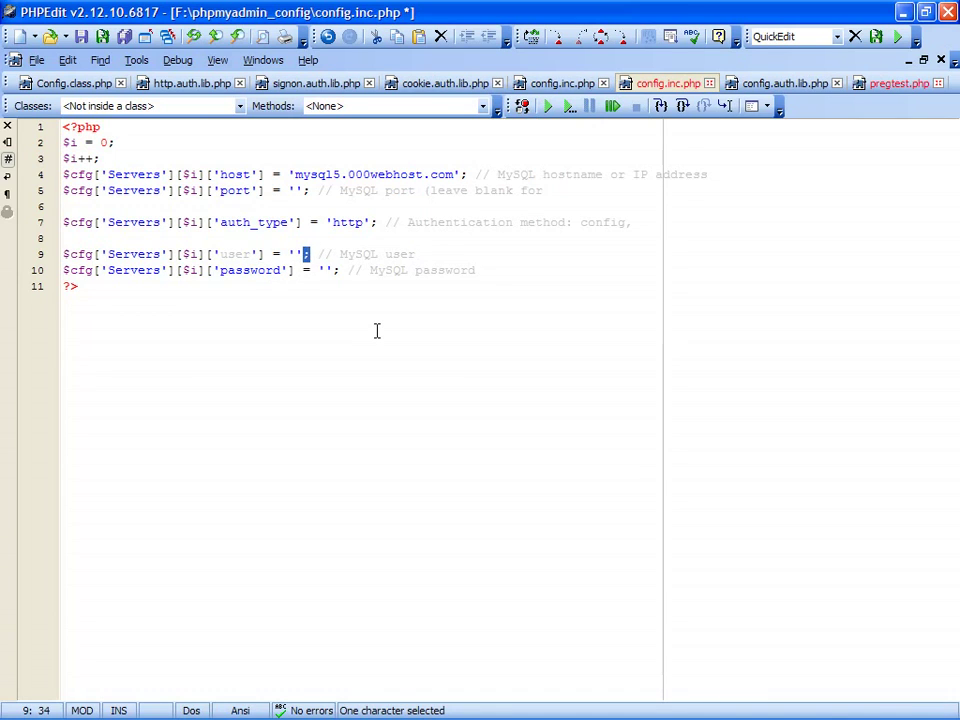
Copy the database's MySQL user name from the browser into the line-9 user value
key("alt+Tab")
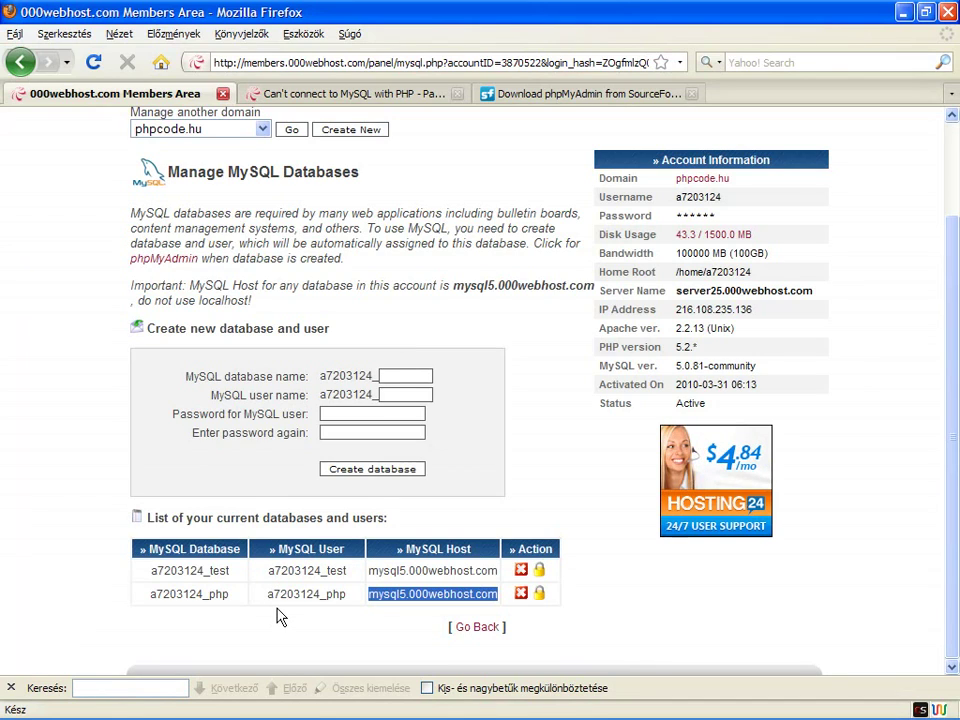
left_click_drag(267, 594, 351, 603)
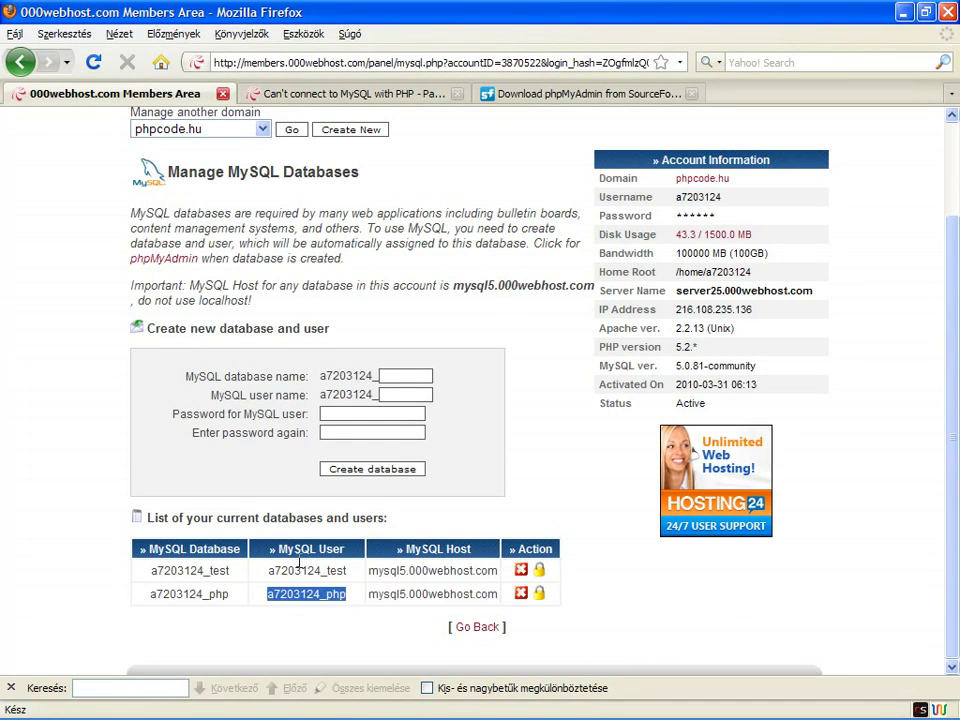
right_click(334, 597)
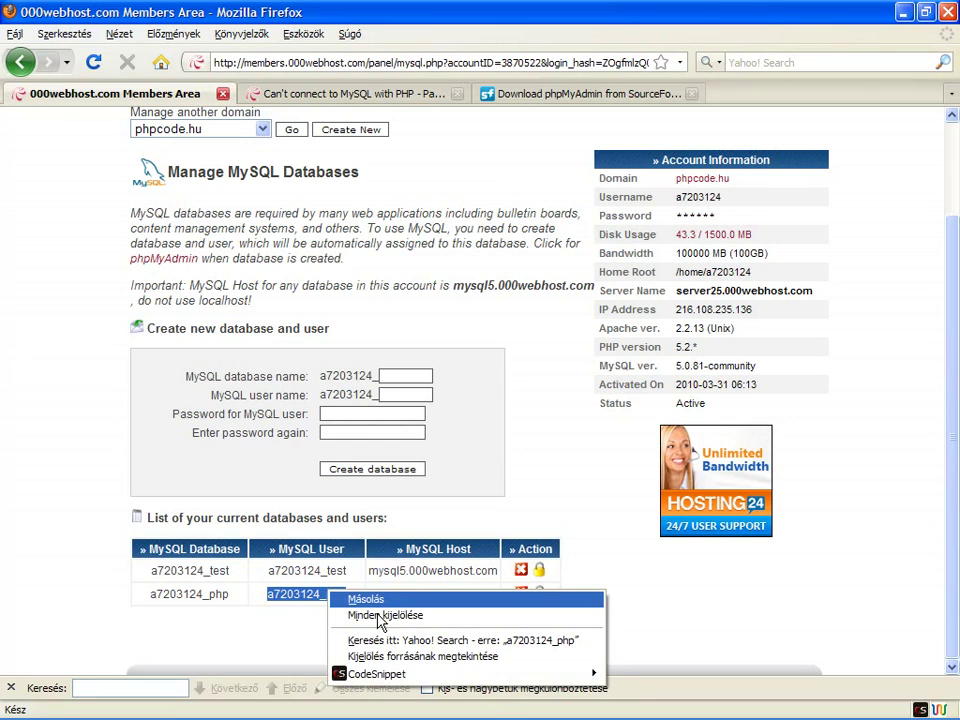
left_click(345, 599)
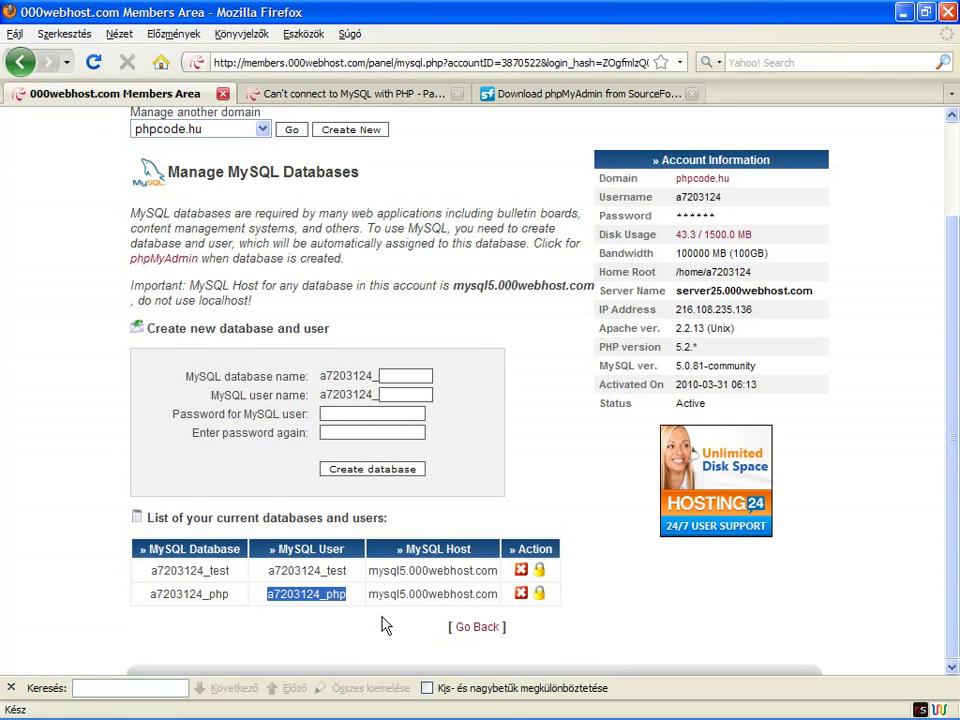
key("alt+Tab")
key("Left")
key("Left")
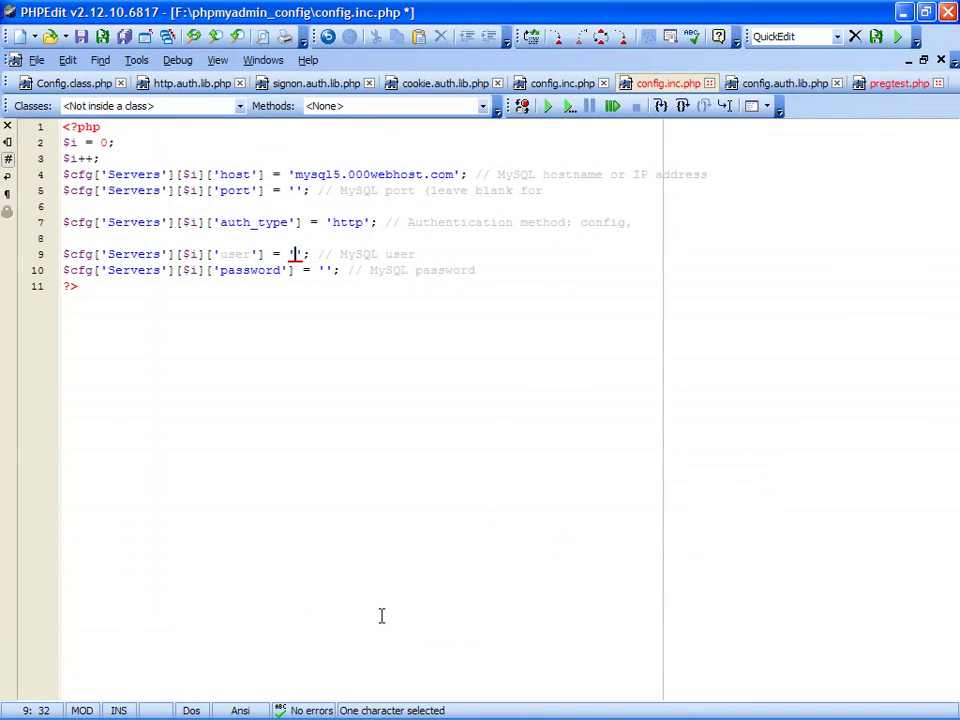
key("ctrl+v")
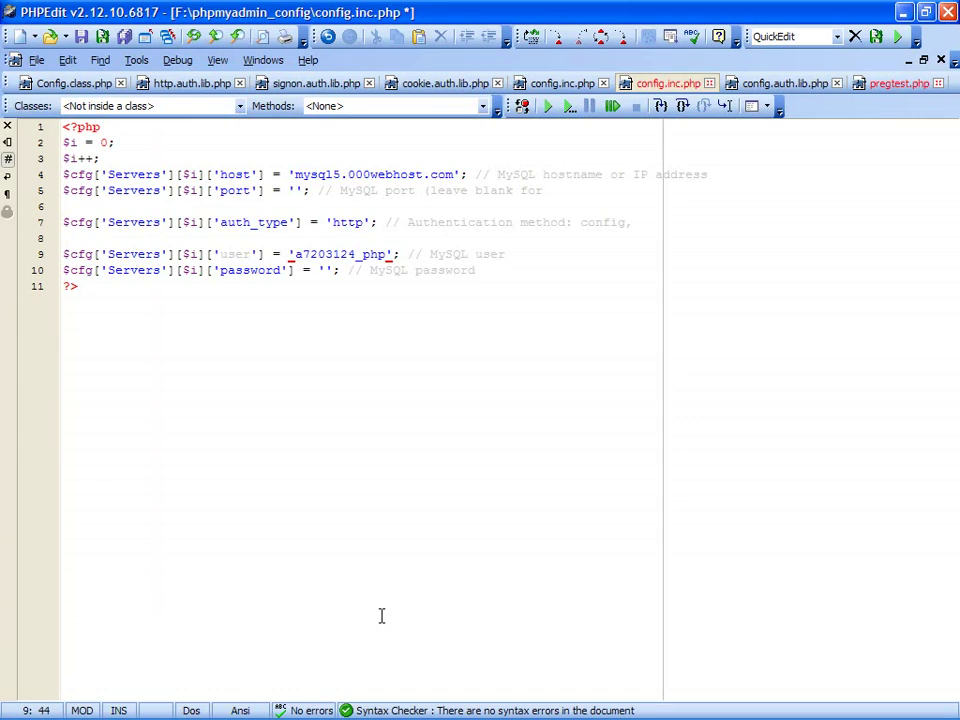
Enter the database password on line 10, then save and close config.inc.php
key("Down")
key("Left")
key("Left")
key("Left")
key("Left")
key("Left")
key("Left")
key("Left")
key("Left")
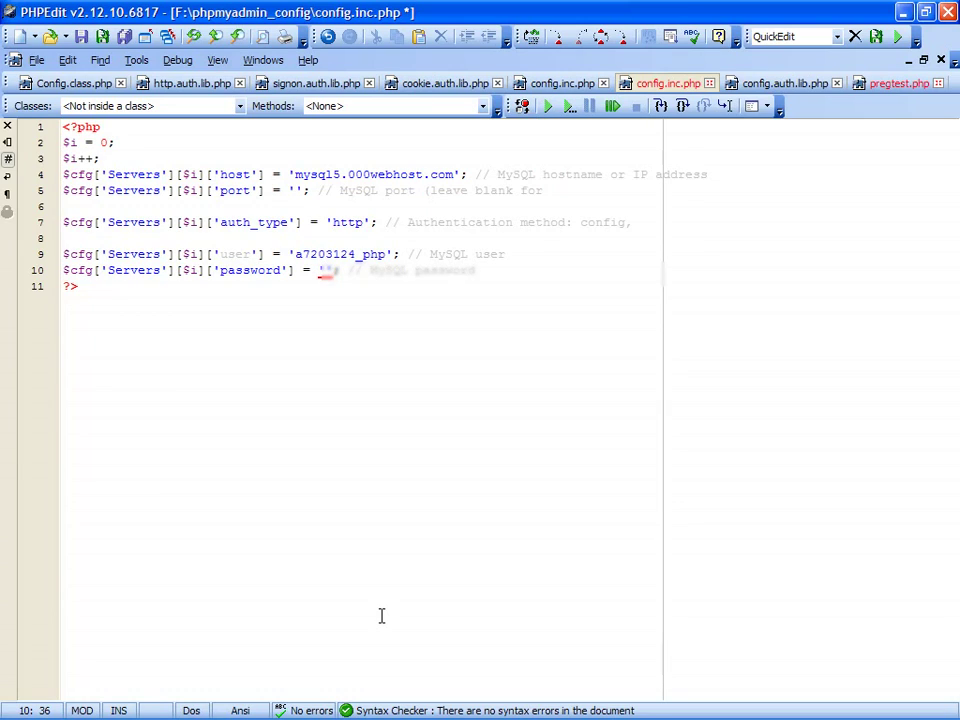
key("ctrl+v")
key("ctrl+s")
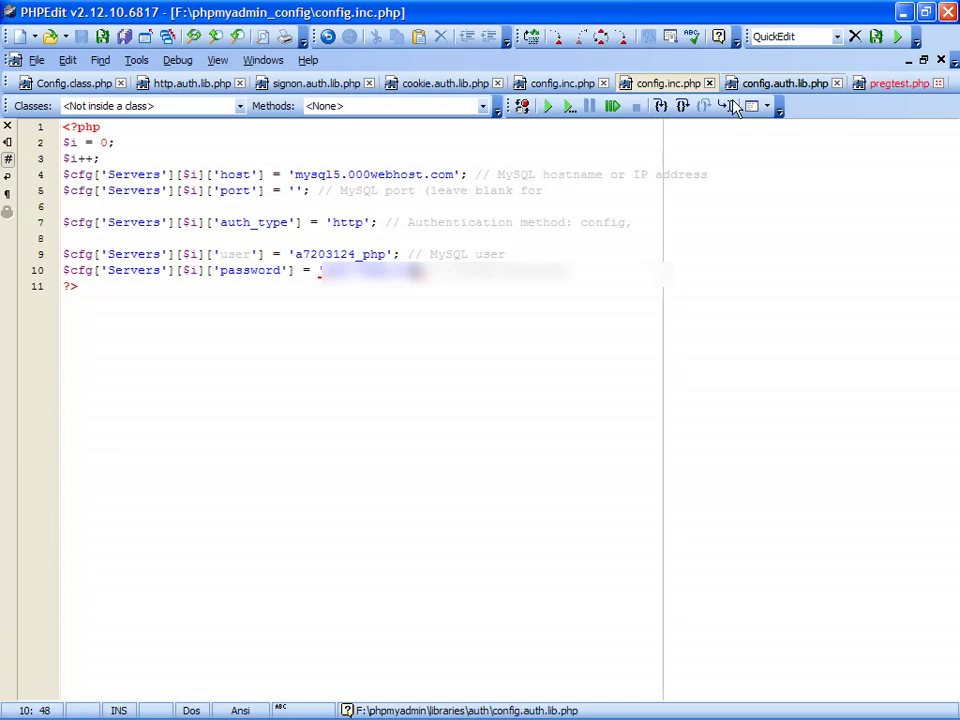
left_click(709, 83)
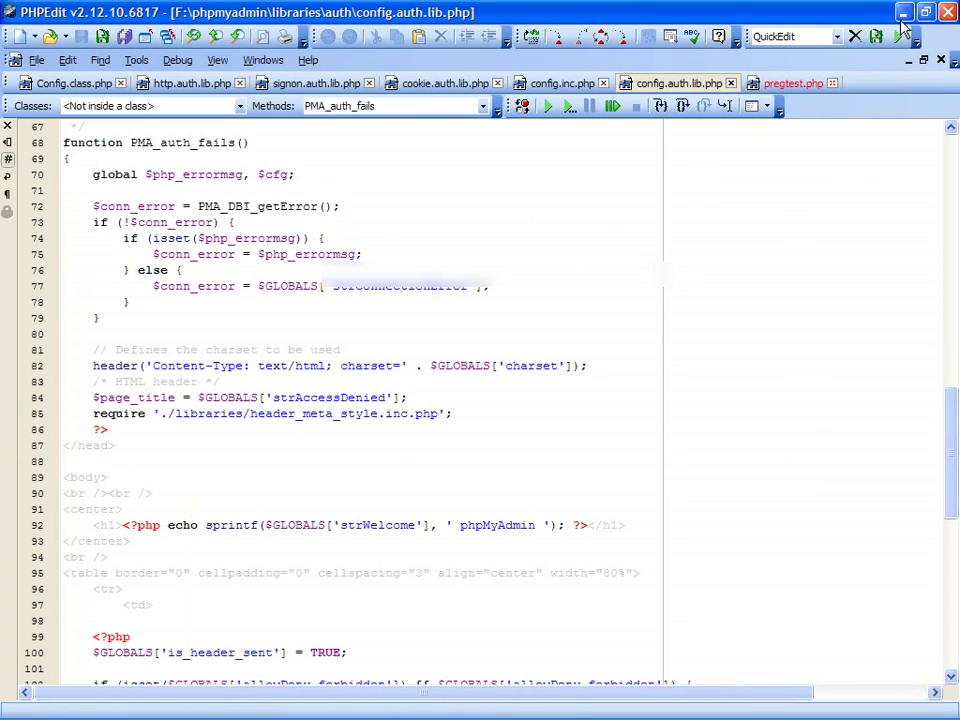
Bring up Total Commander and refresh the server's phpmyadmin listing, sorted by name
left_click(903, 12)
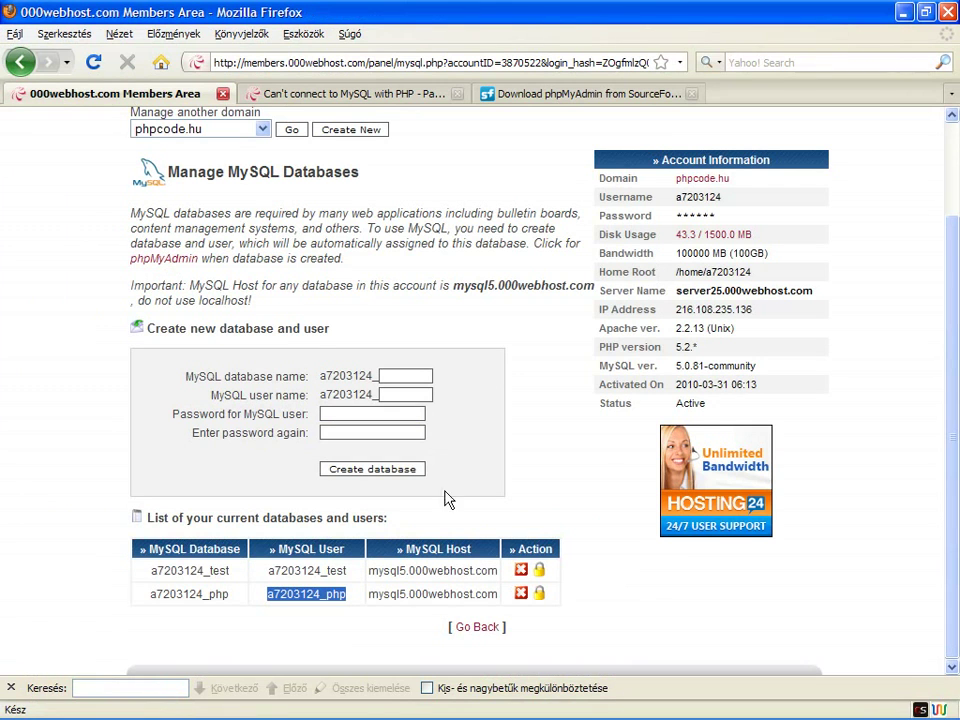
left_click(200, 679)
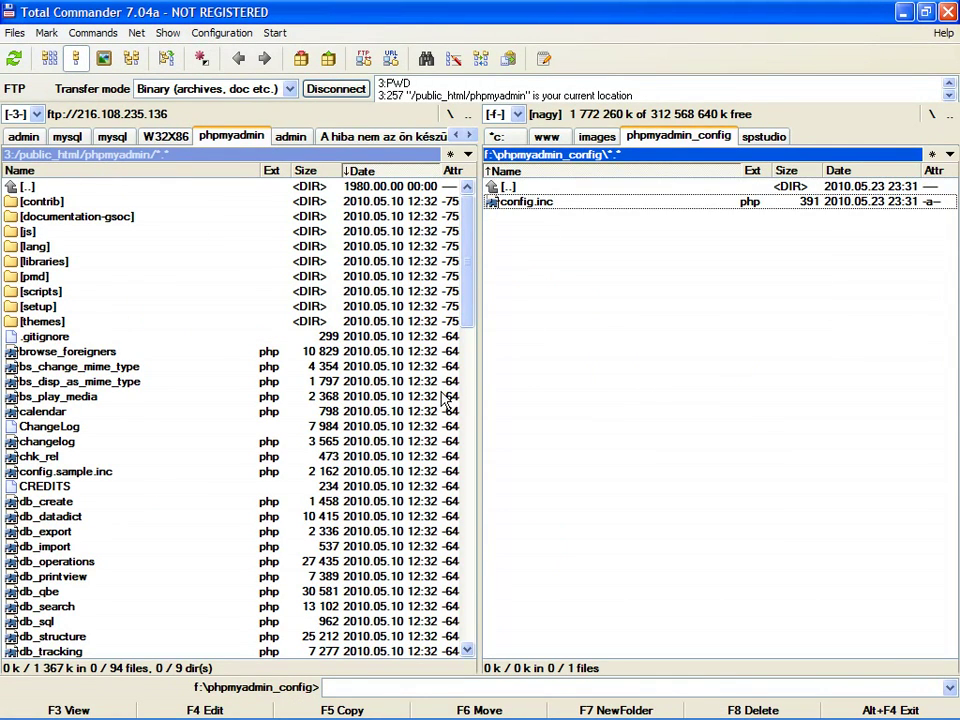
key("Tab")
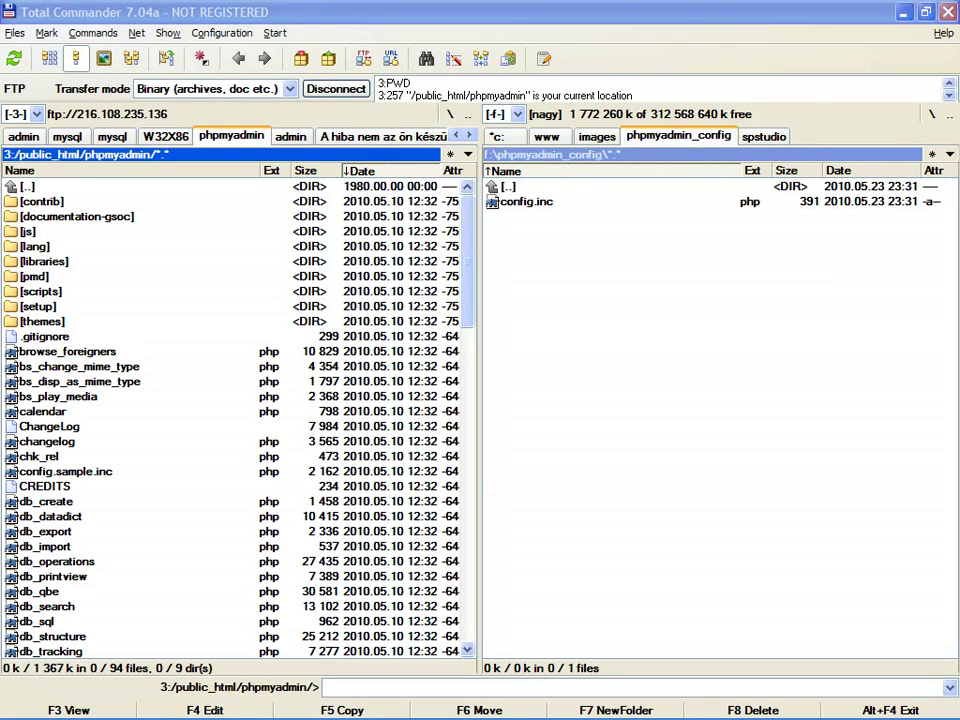
left_click(111, 262)
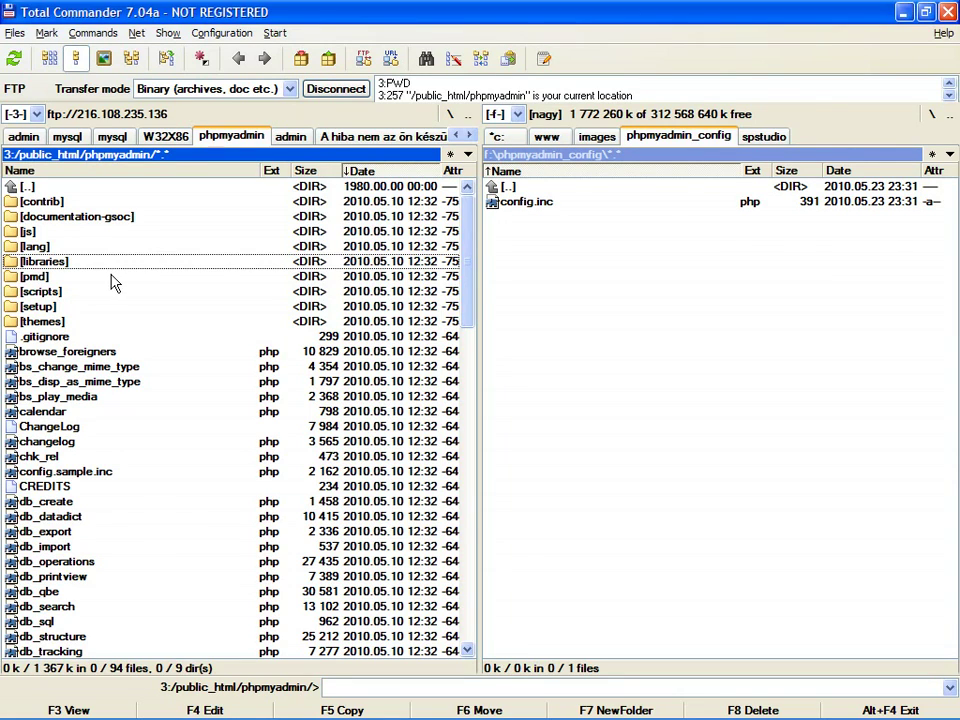
key("ctrl+r")
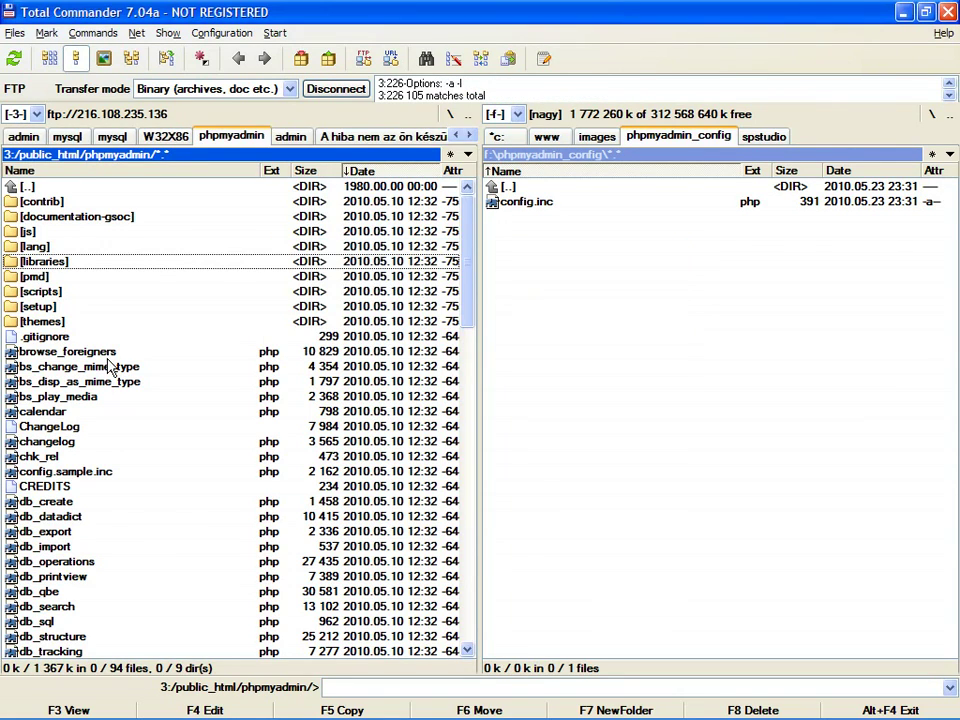
left_click(130, 471)
Upload config.inc from the local phpmyadmin_config folder to the server, then return to Firefox
key("Tab")
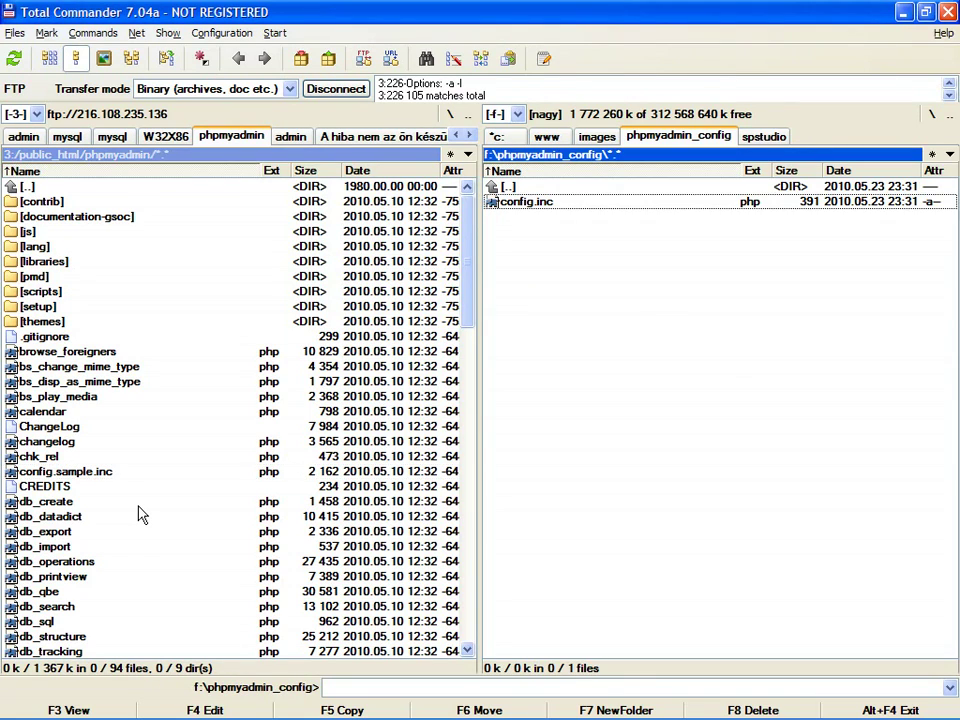
key("F5")
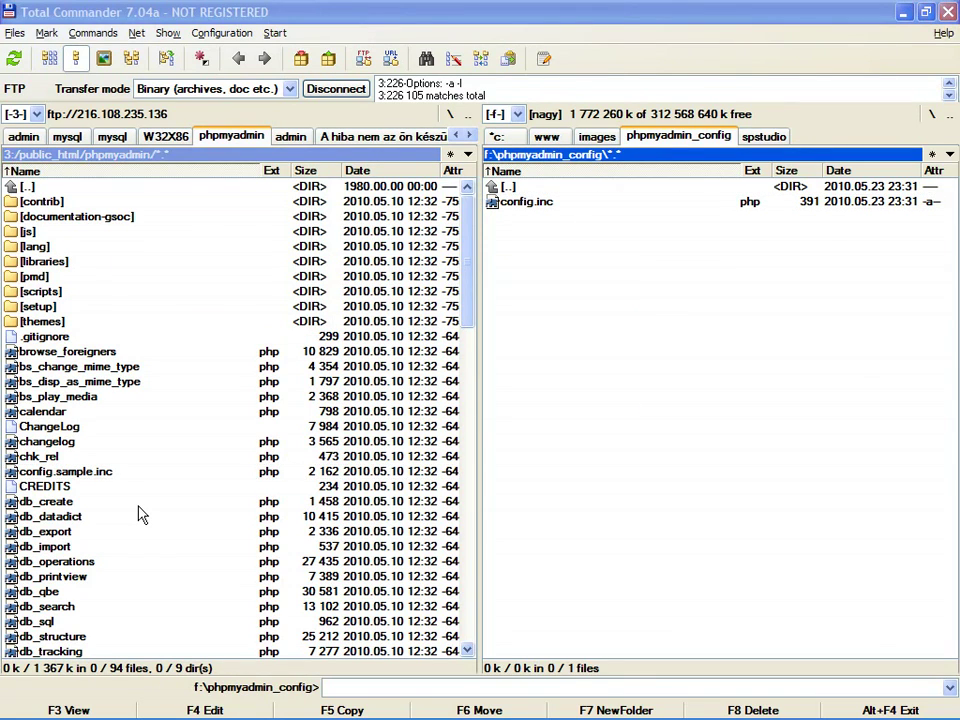
key("Escape")
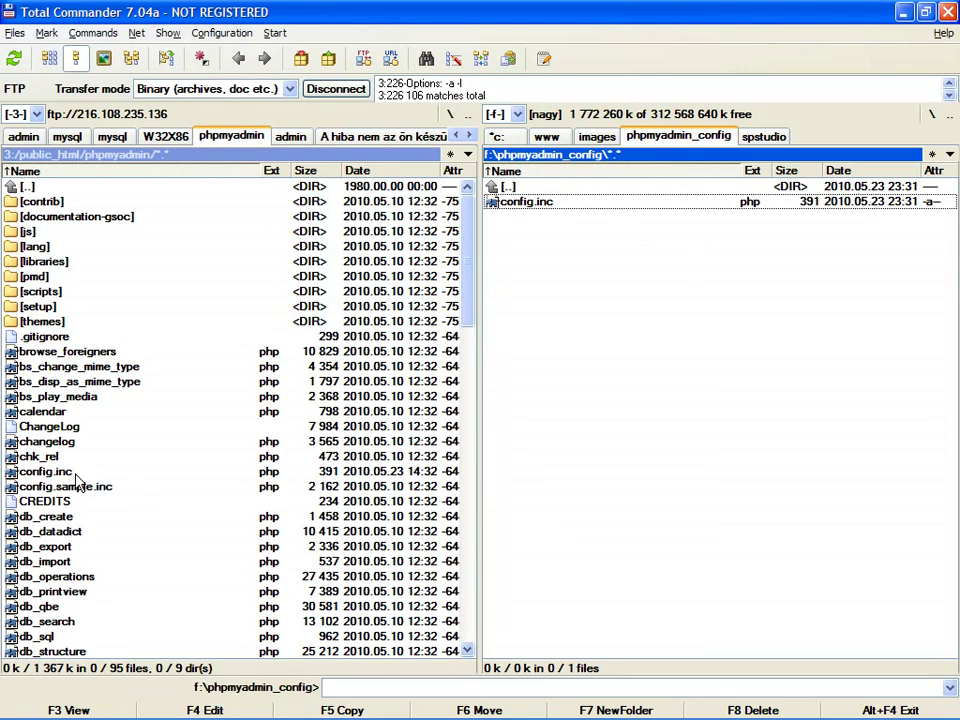
key("Tab")
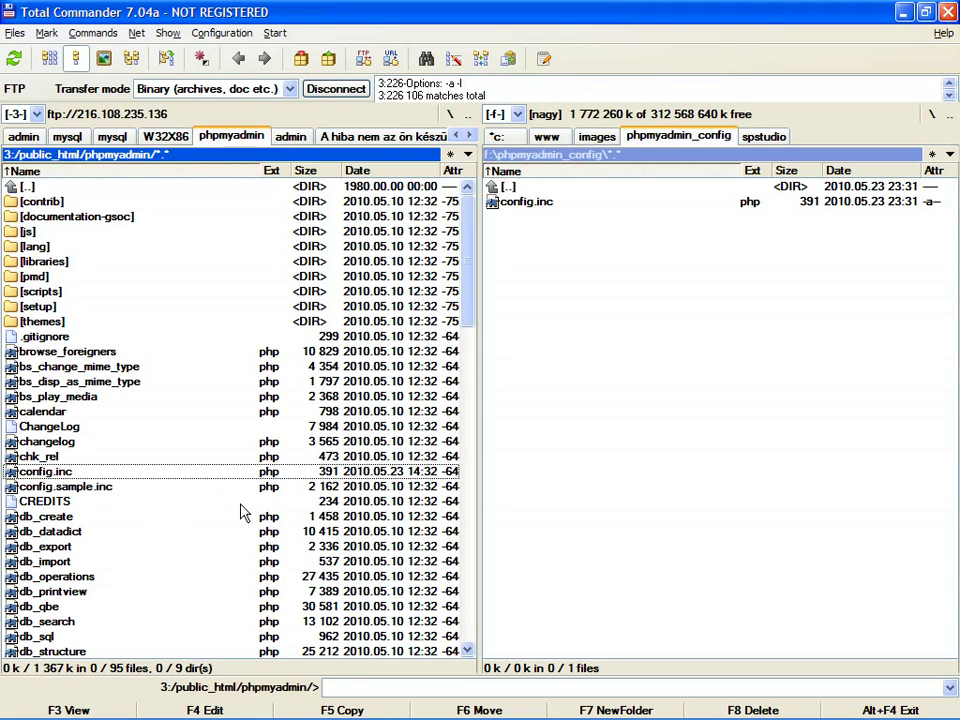
key("alt+Tab")
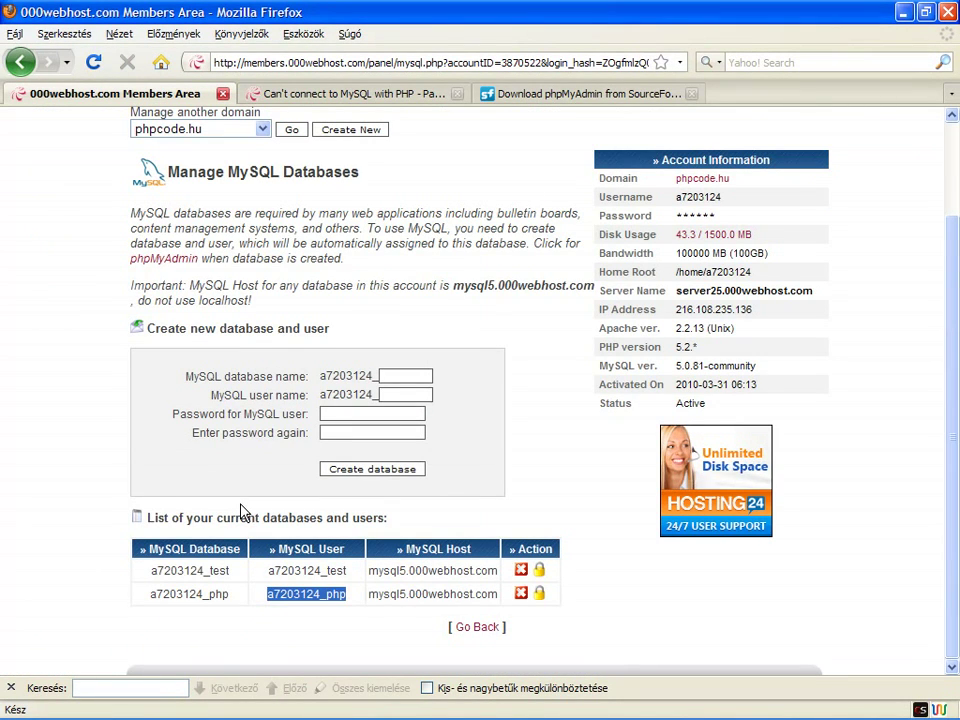
Open a new tab at phpcode.hu/phpmyadmin and fetch the MySQL user name from Total Commander
double_click(738, 98)
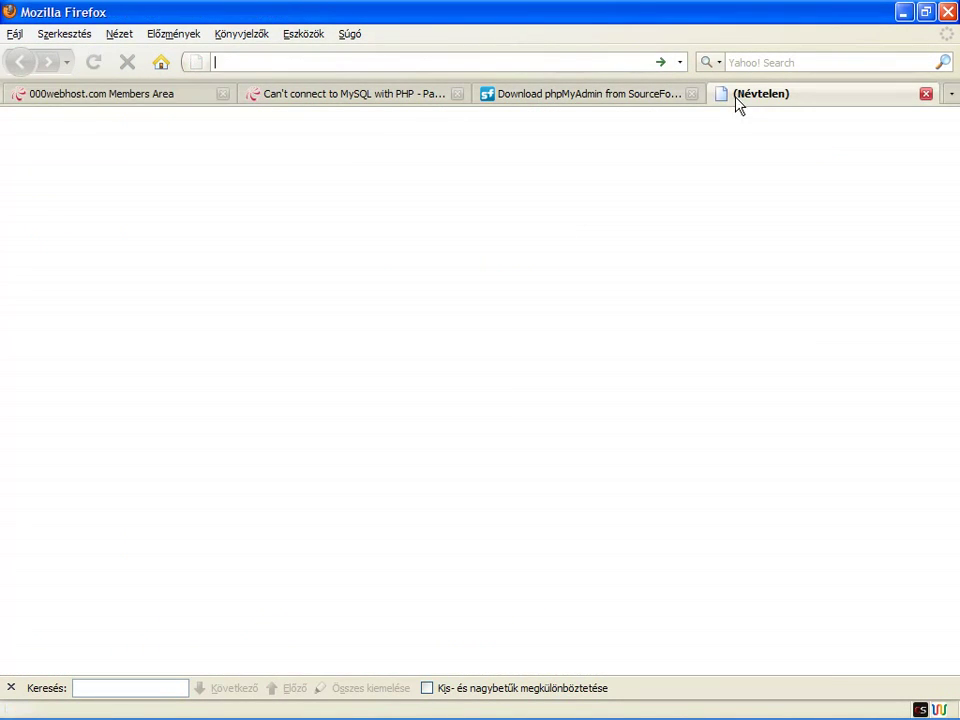
type("php")
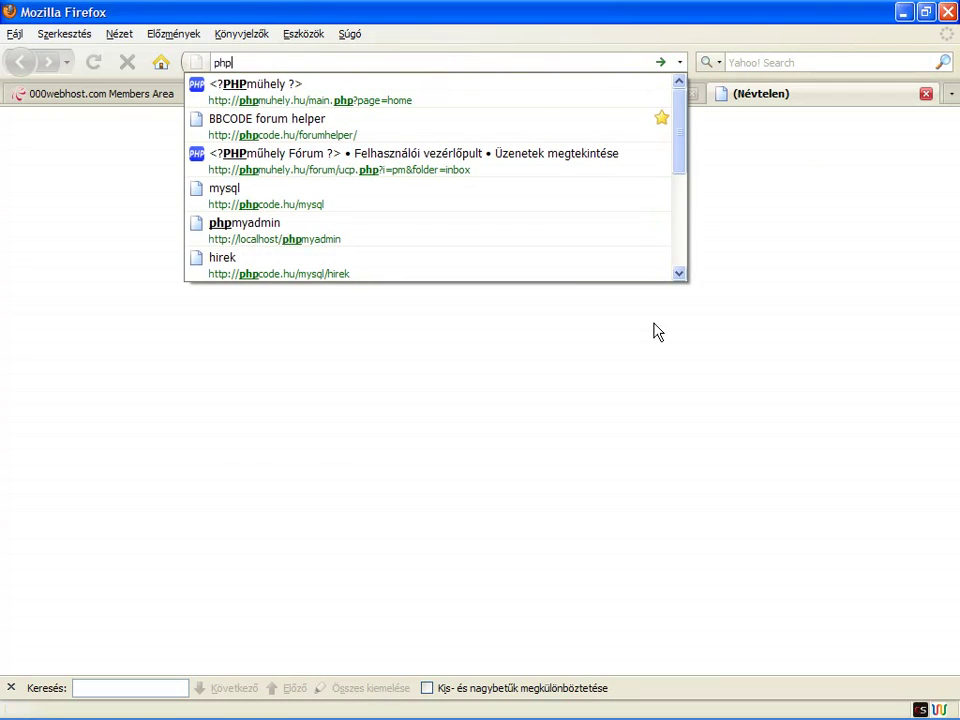
type("code.hu")
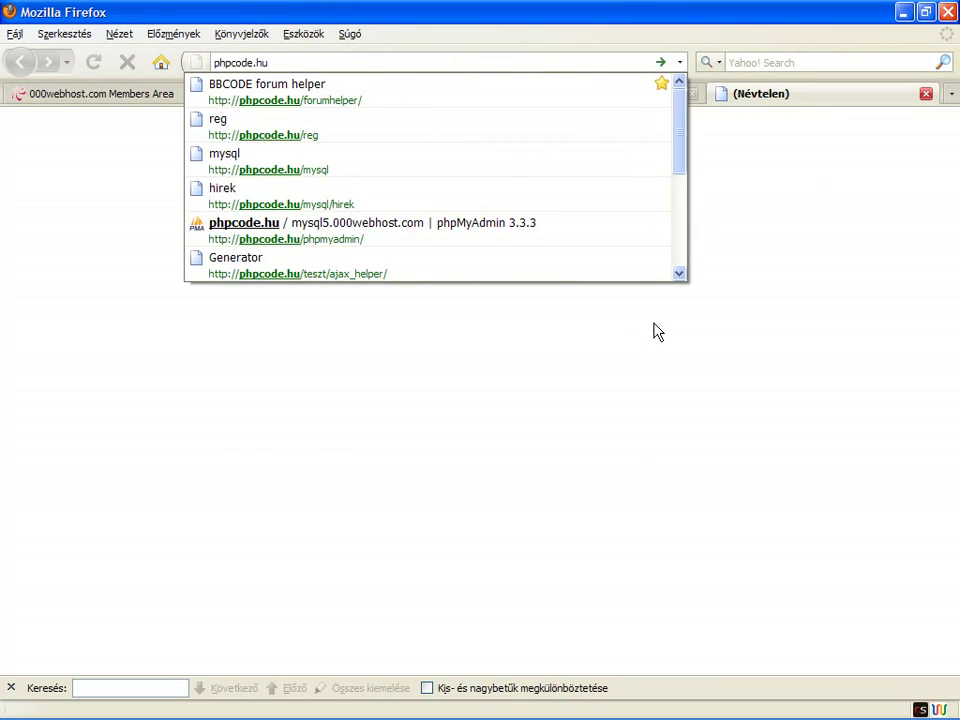
type("/phpmyadmin/")
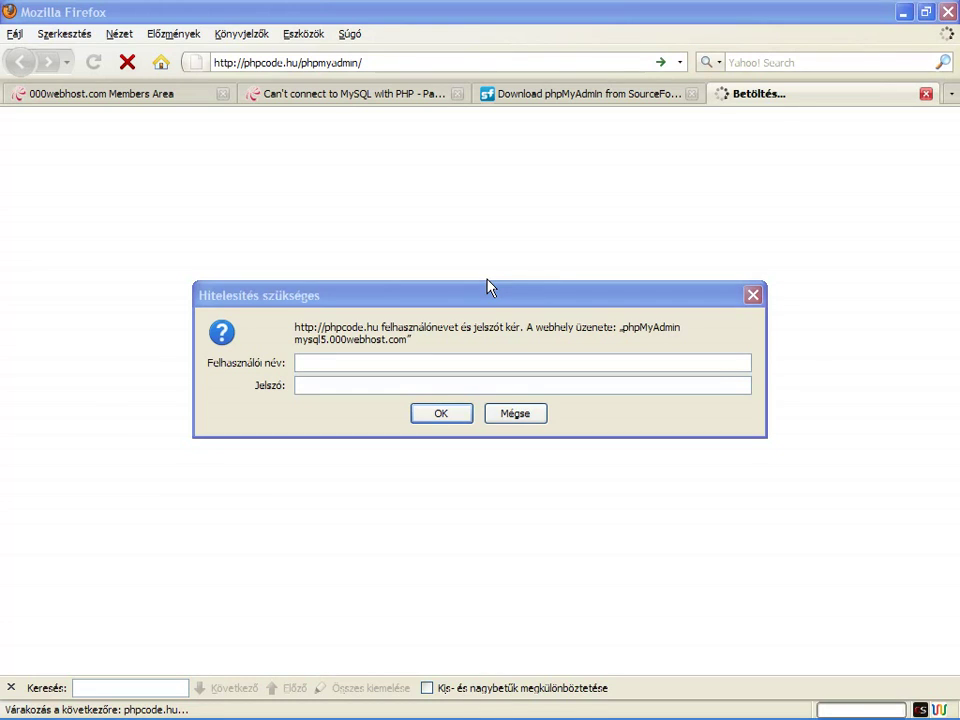
key("alt+Tab")
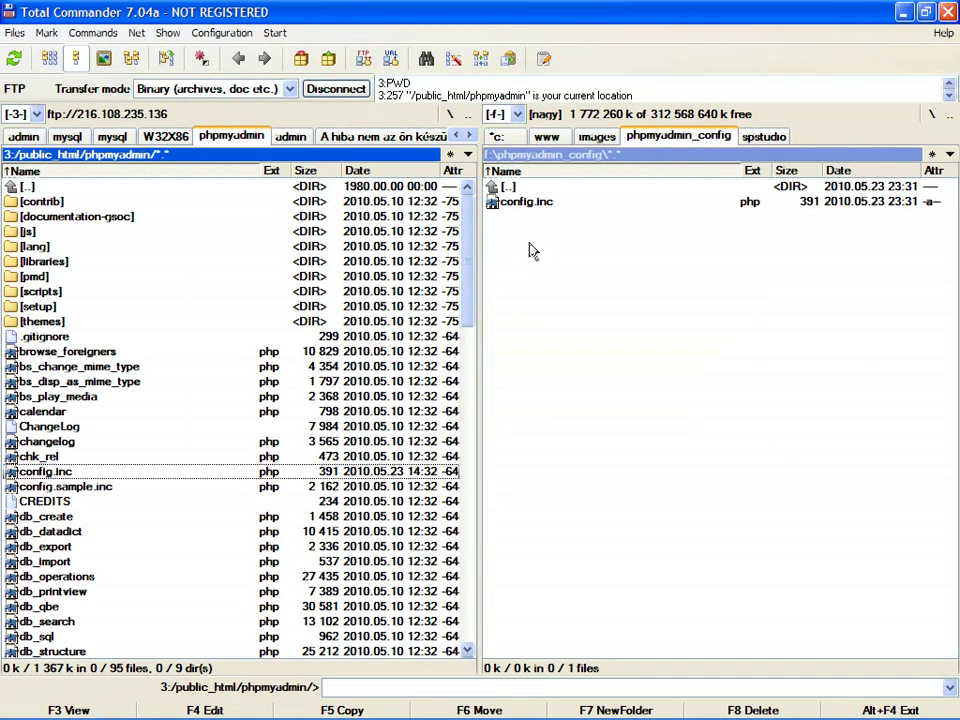
left_click(587, 288)
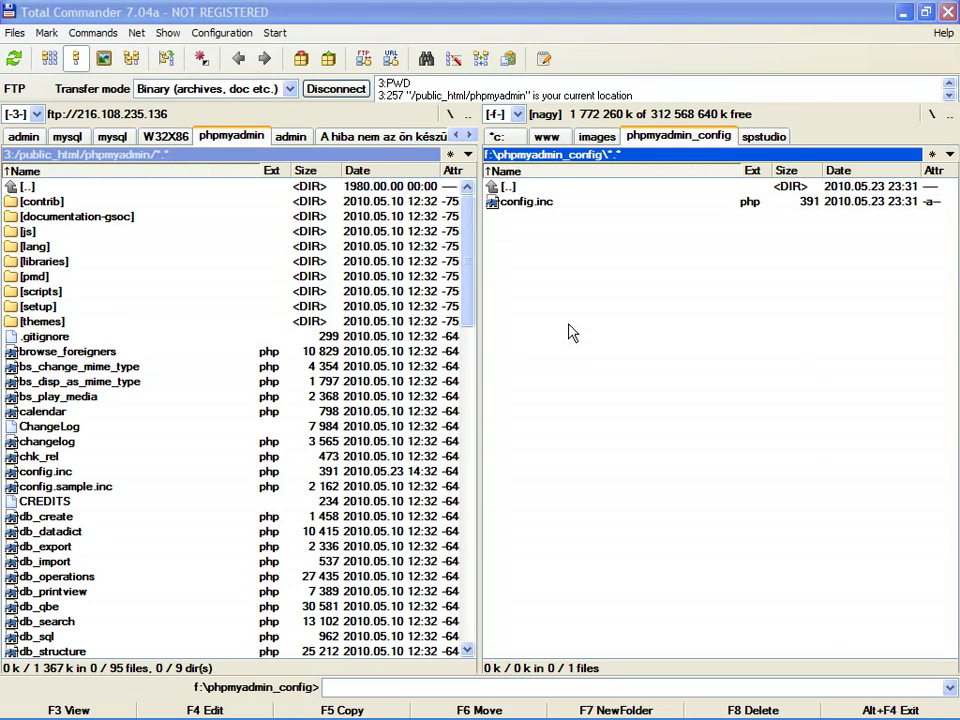
key("alt+Tab")
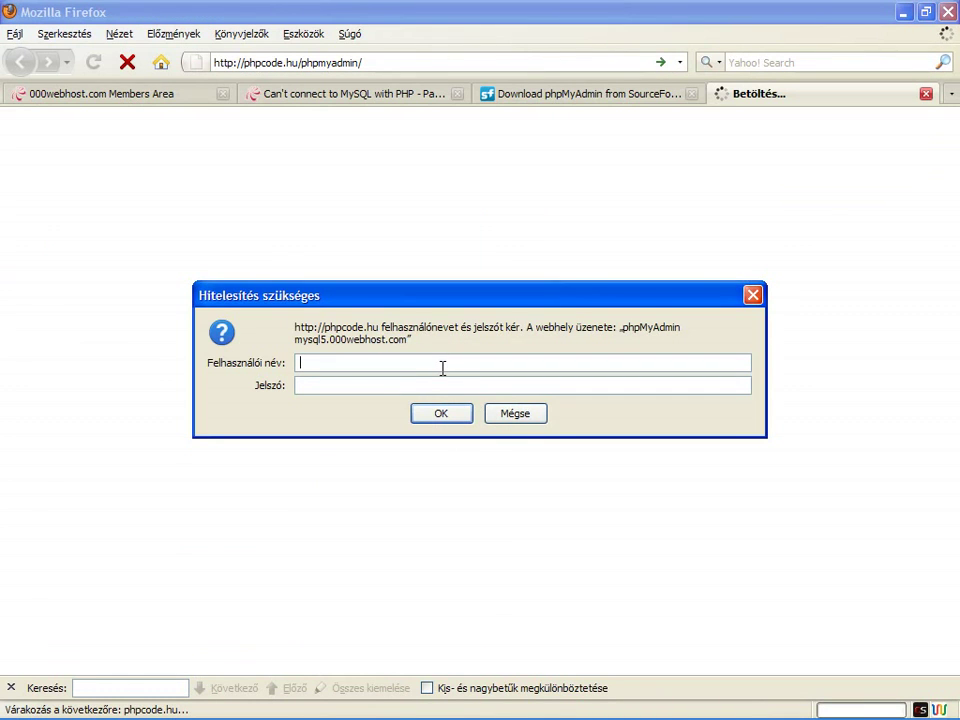
Log in to phpMyAdmin with the MySQL user name and the account password
type("a7203124_php")
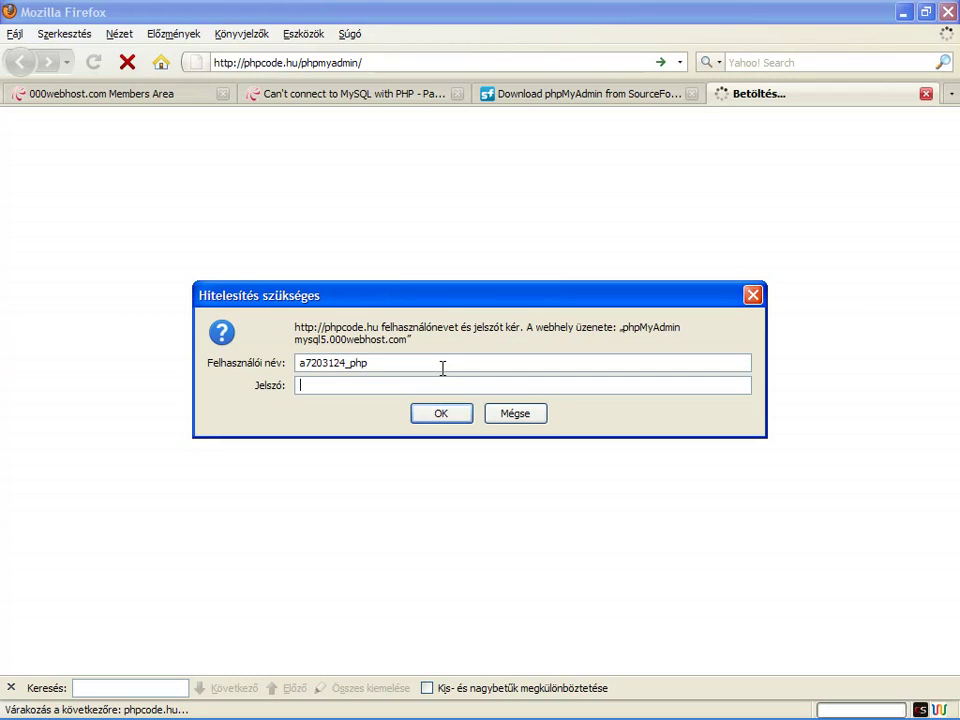
type("••••••••••••")
left_click(444, 416)
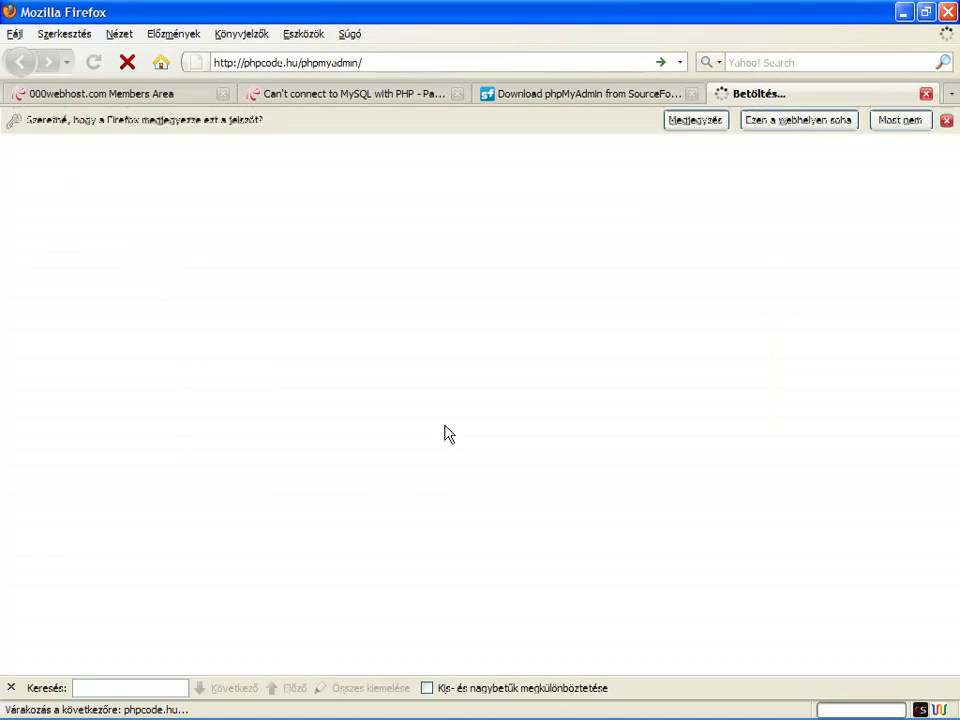
Have Firefox remember the password, leave the language on English, and list the server databases
left_click(684, 124)
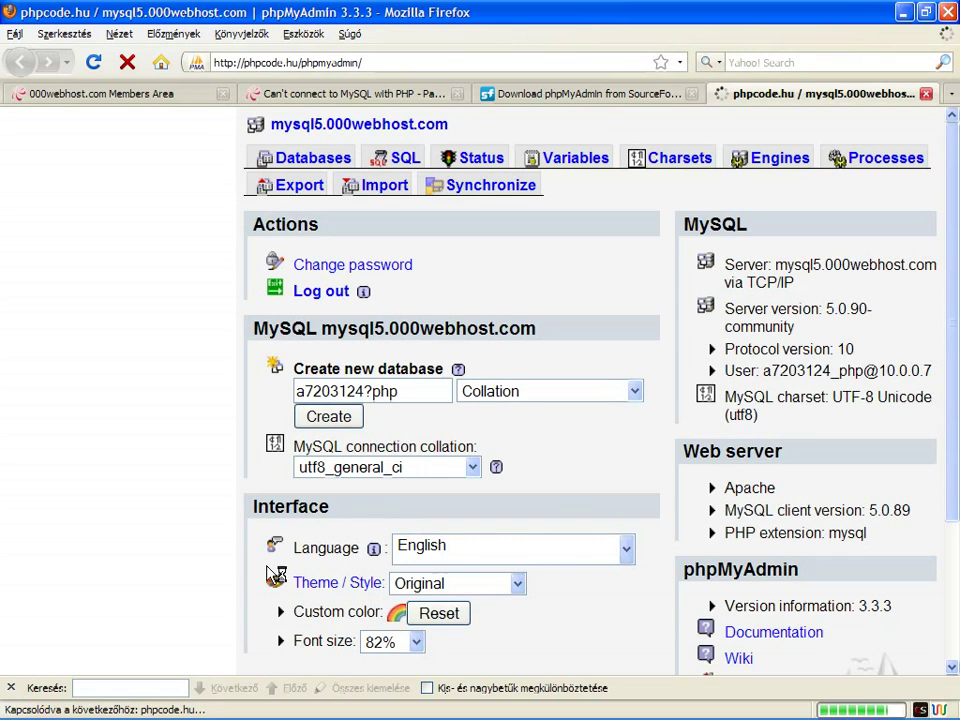
left_click(440, 547)
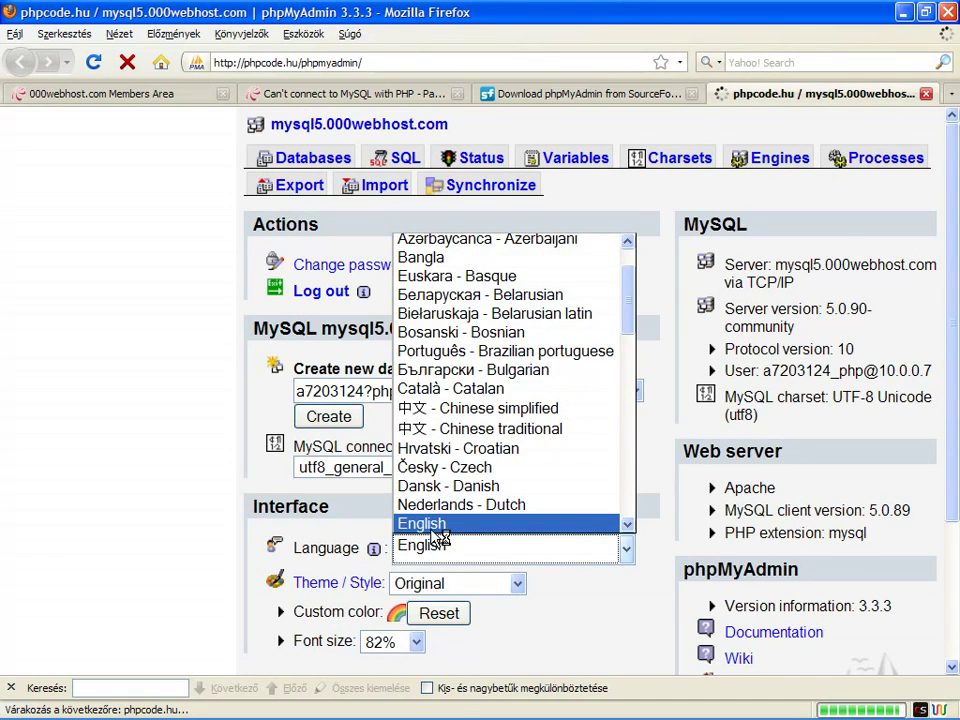
left_click(428, 541)
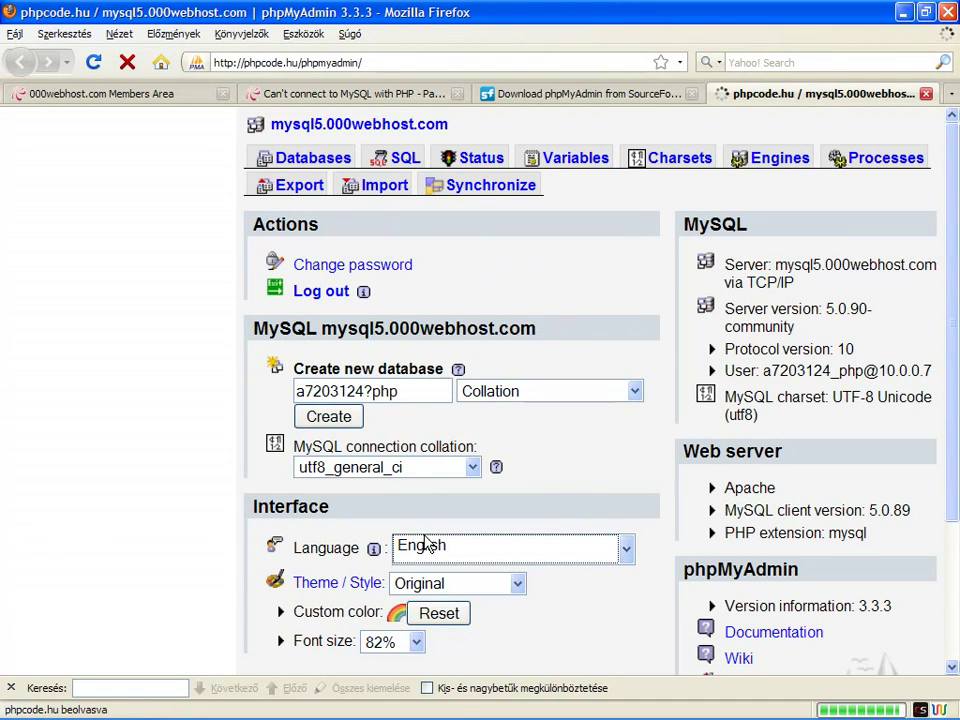
left_click_drag(310, 562, 643, 553)
left_click(655, 553)
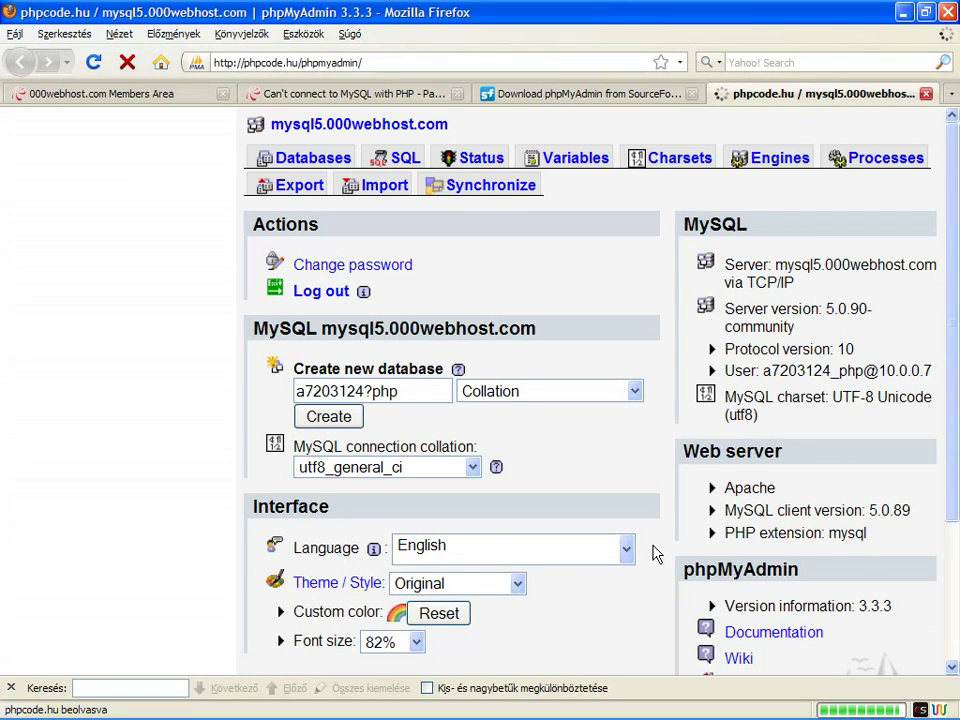
left_click(334, 168)
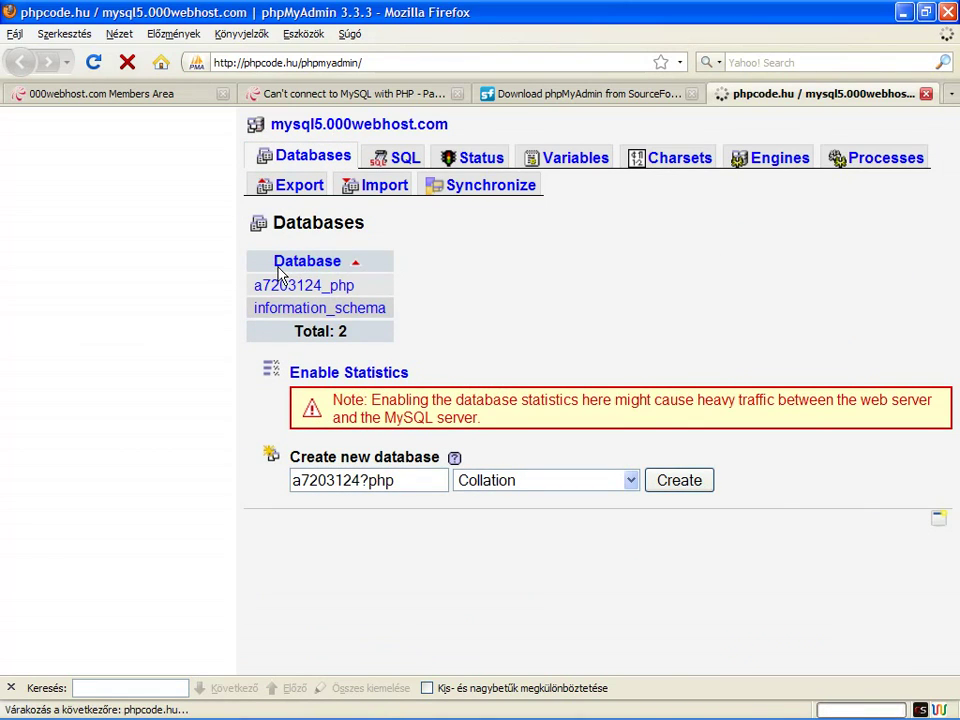
Open the a7203124_php database from the Databases list
left_click_drag(278, 272, 418, 298)
left_click(470, 306)
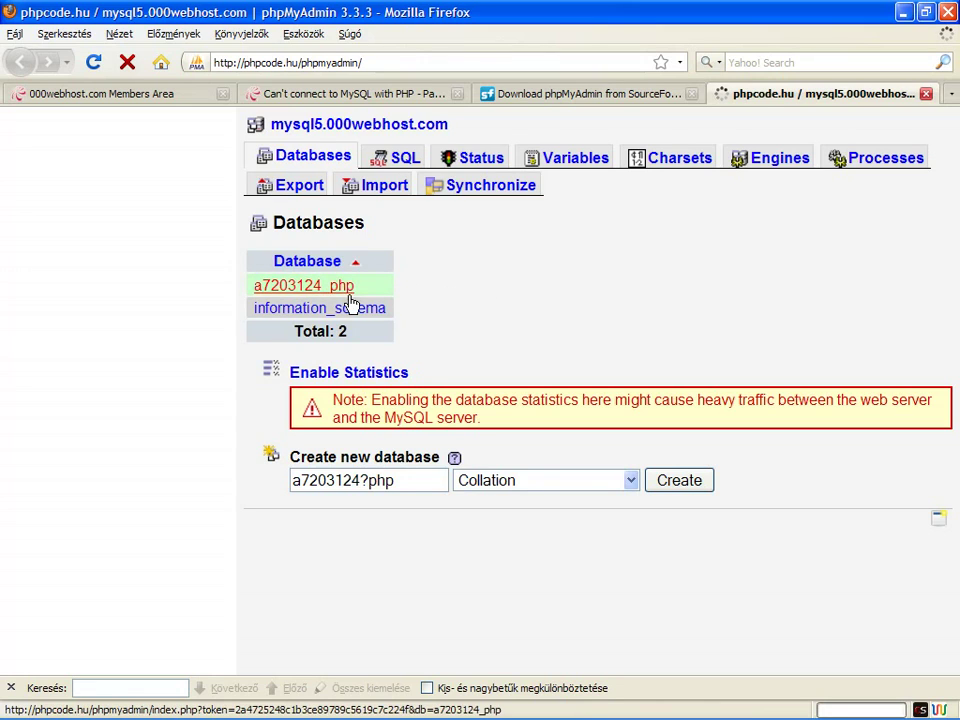
left_click_drag(388, 312, 253, 306)
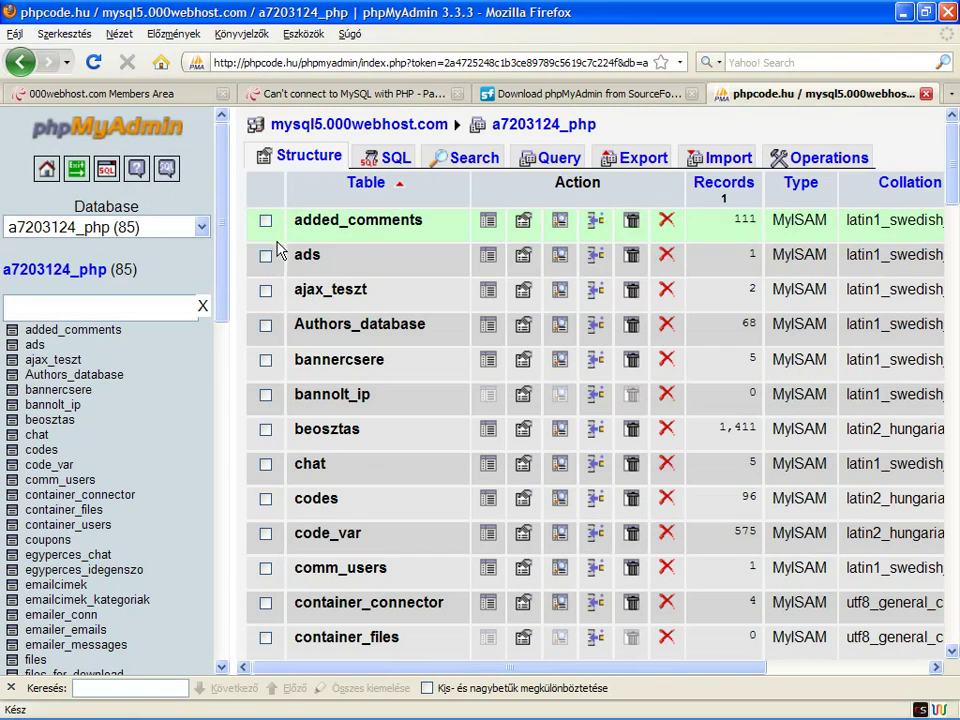
Browse its 85 tables, glance at the MySQL connection forum thread, and return to phpMyAdmin
scroll(270, 430, "down", 5)
scroll(193, 520, "down", 5)
scroll(193, 532, "down", 10)
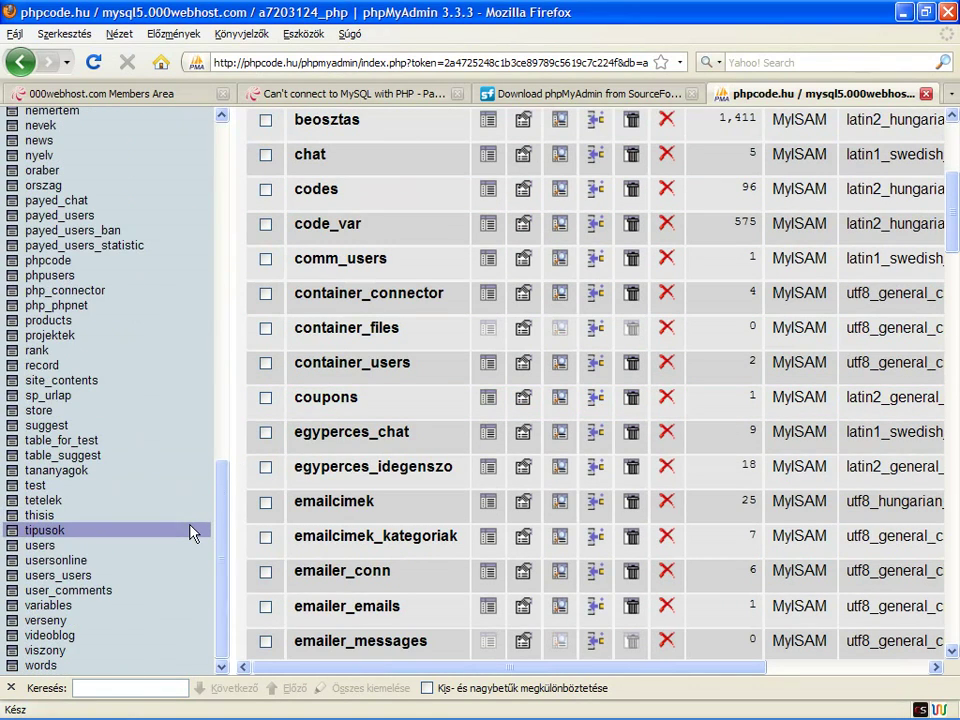
scroll(192, 532, "up", 15)
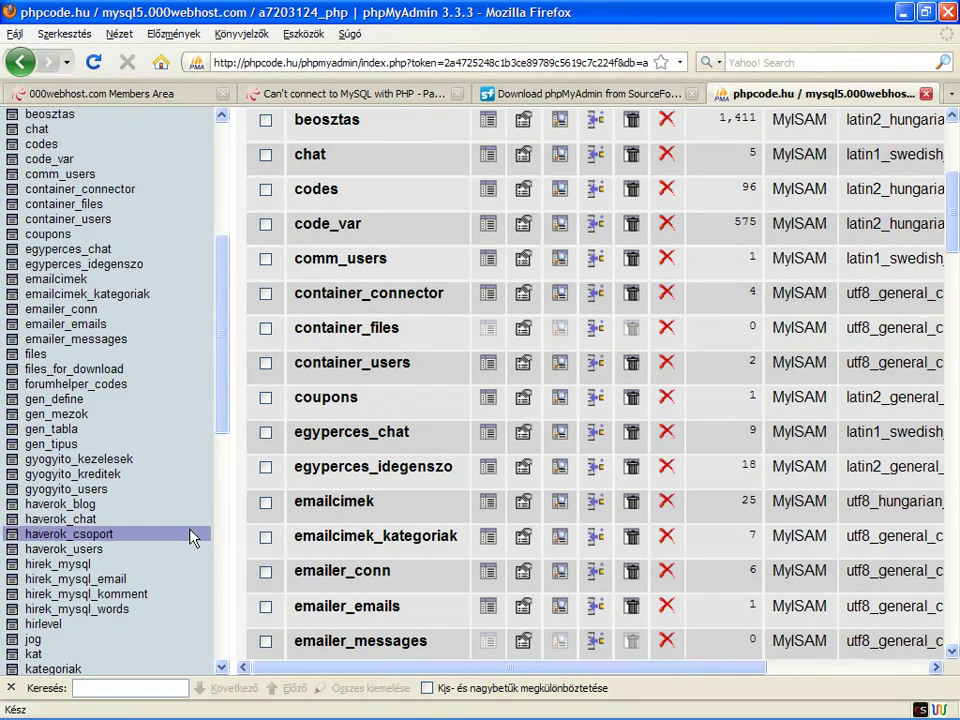
scroll(192, 535, "down", 4)
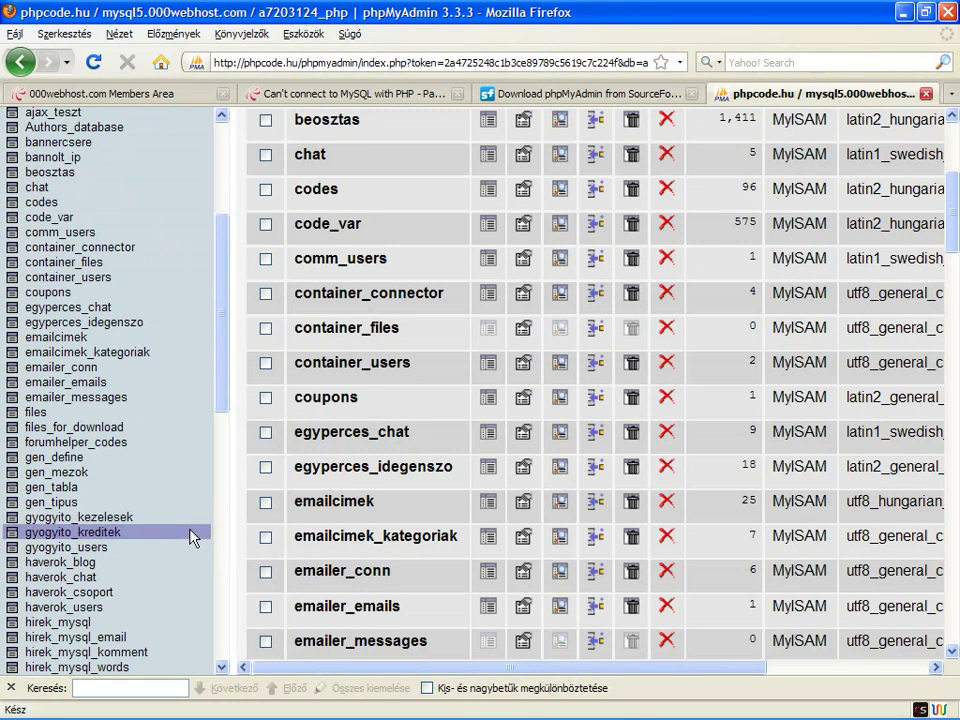
scroll(193, 540, "down", 15)
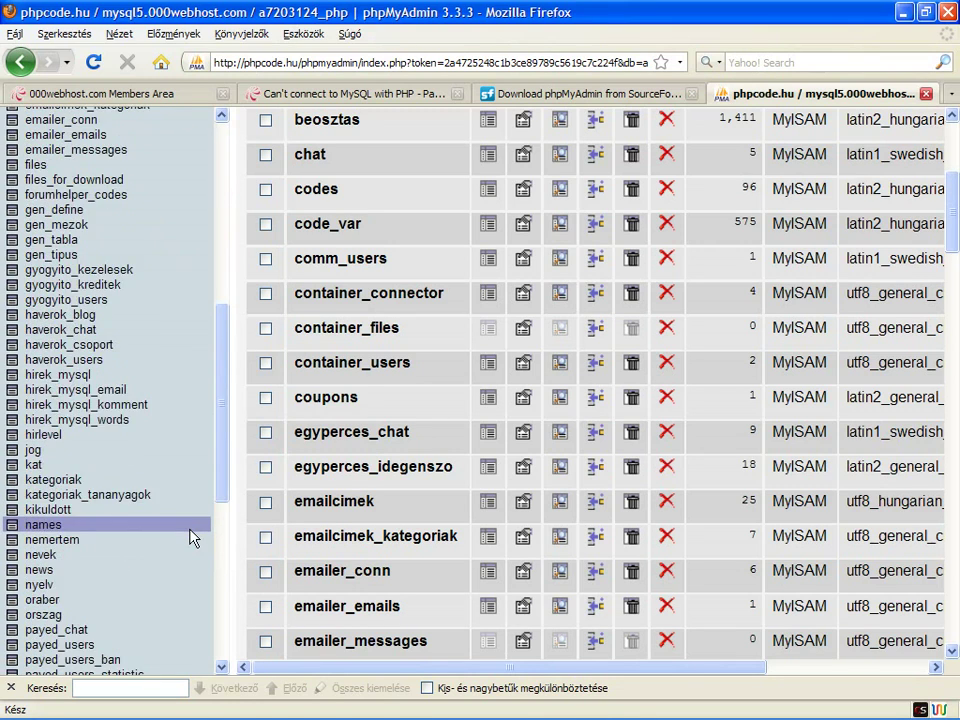
scroll(194, 575, "up", 20)
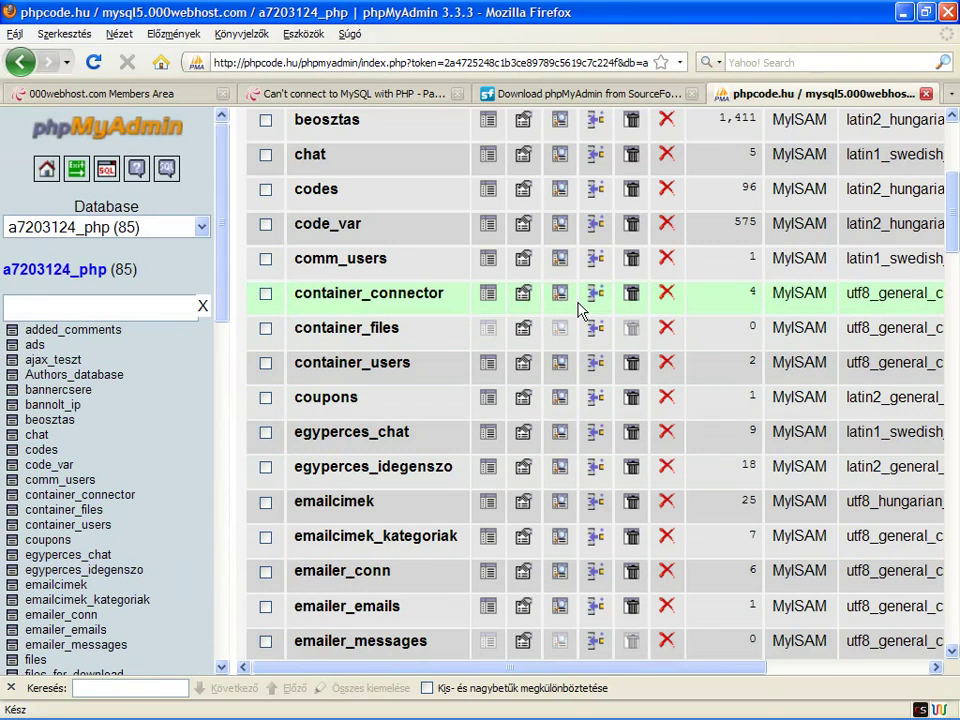
left_click(404, 100)
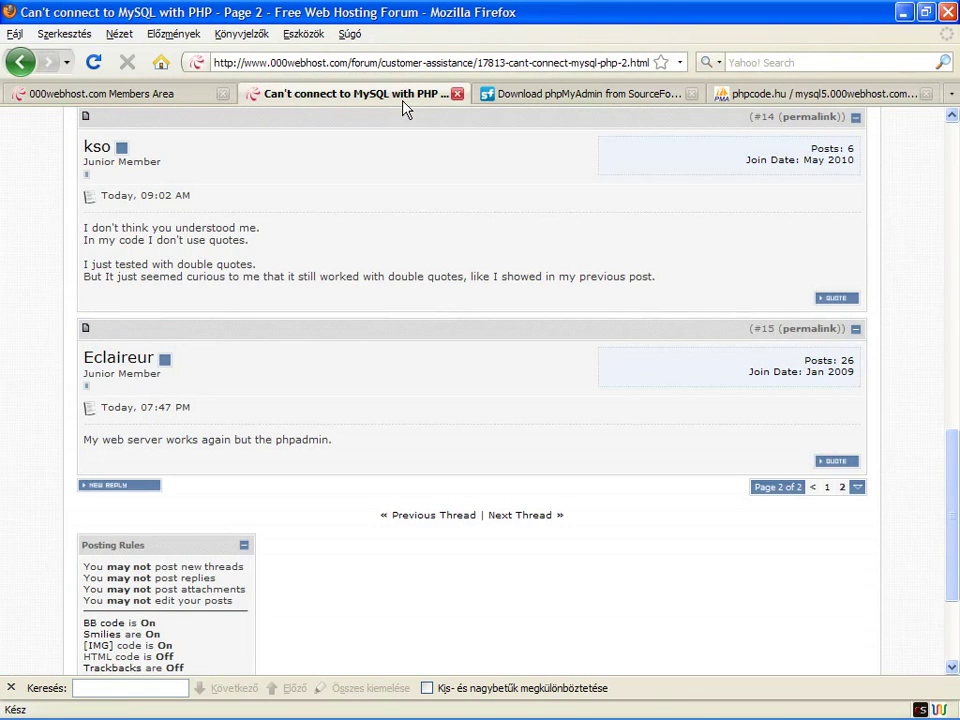
left_click(770, 96)
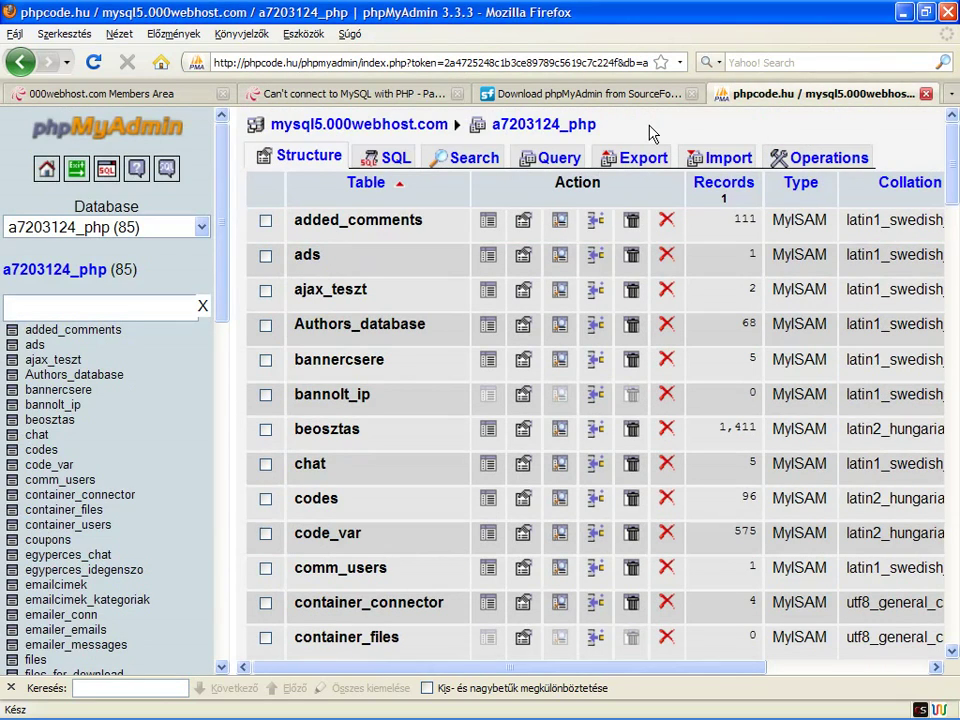